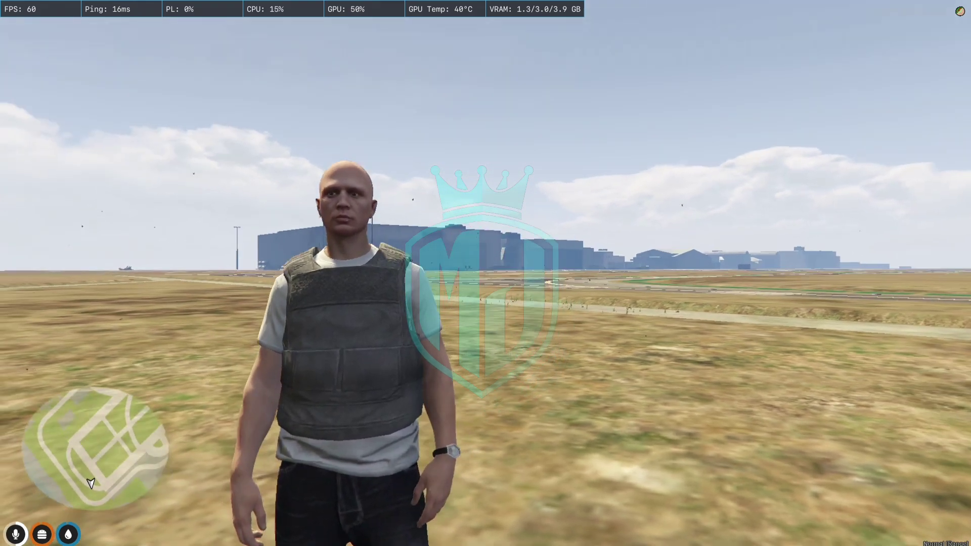
key("w")
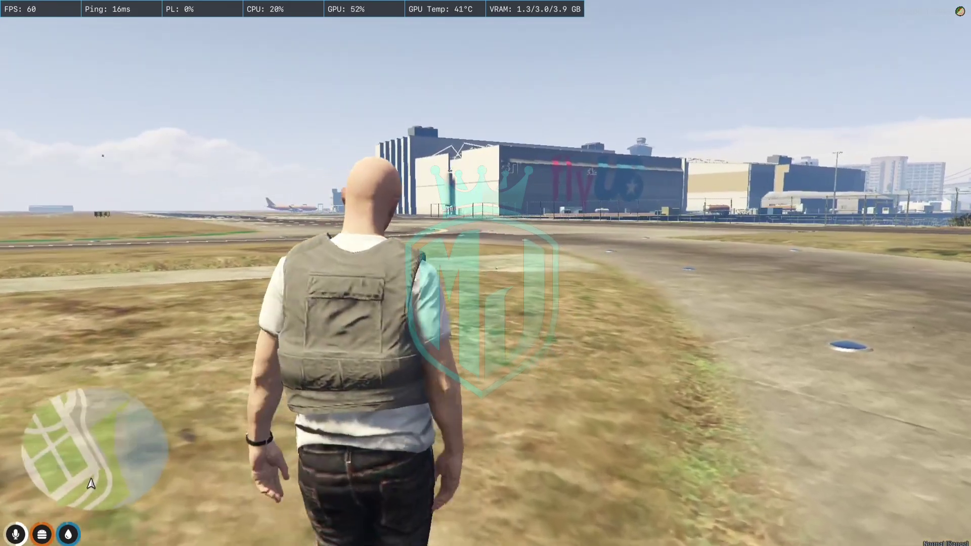
key("w")
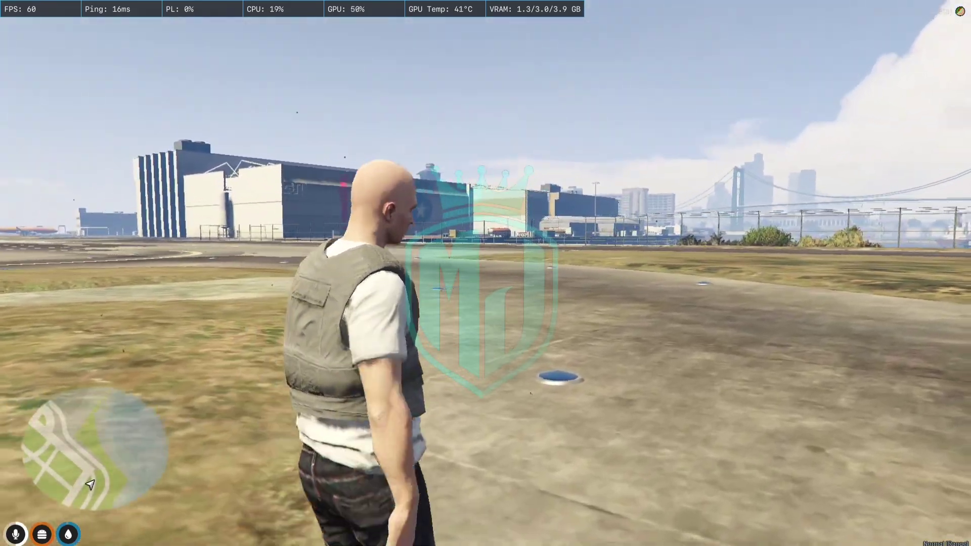
key("d")
key("w")
key("d")
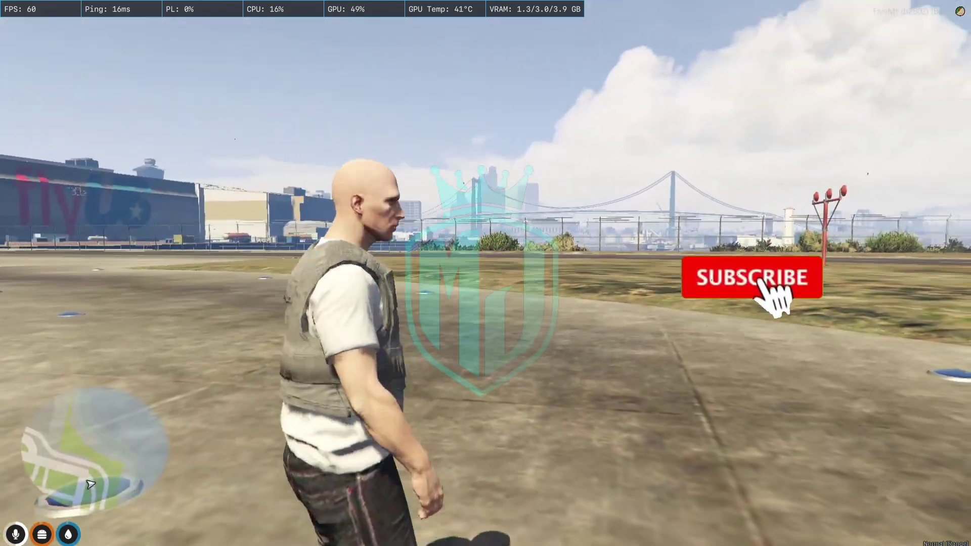
key("s")
key("s")
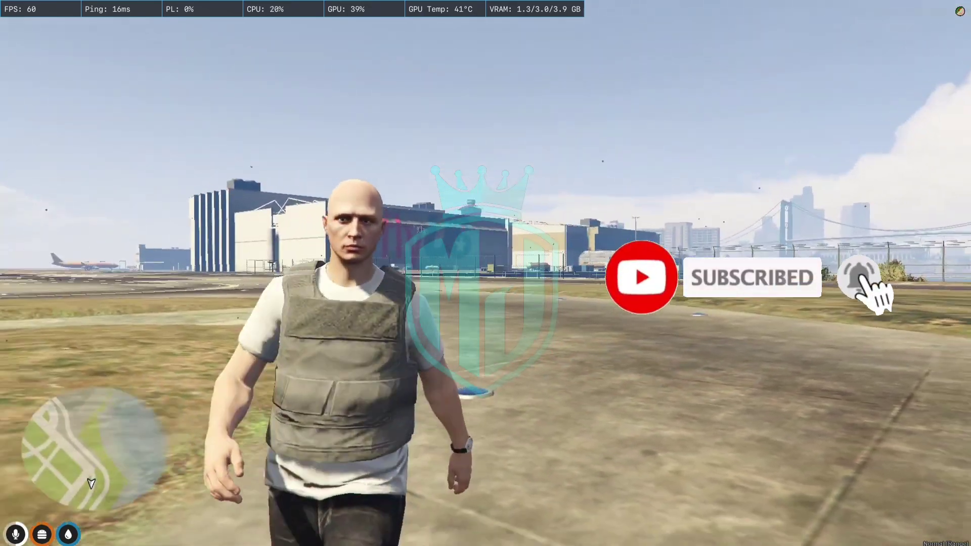
key("w")
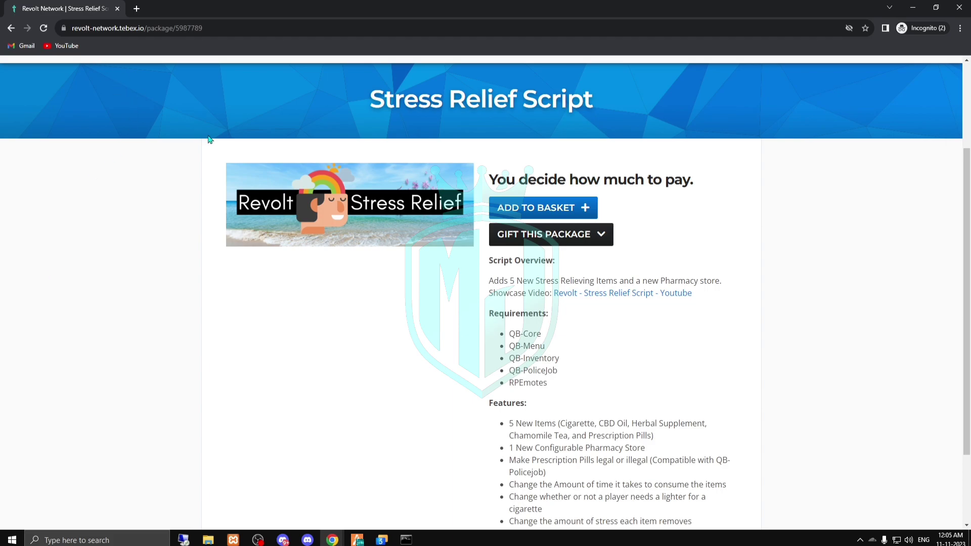
- Review the Stress Relief Script package page and add it to the basket with a payment amount of 0.00 USD
scroll(178, 272, "up", 3)
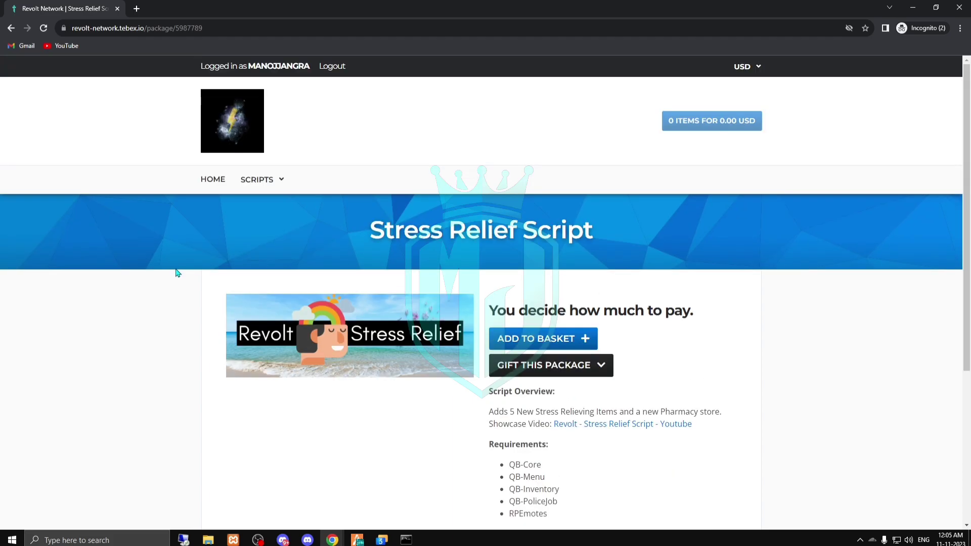
scroll(602, 268, "down", 5)
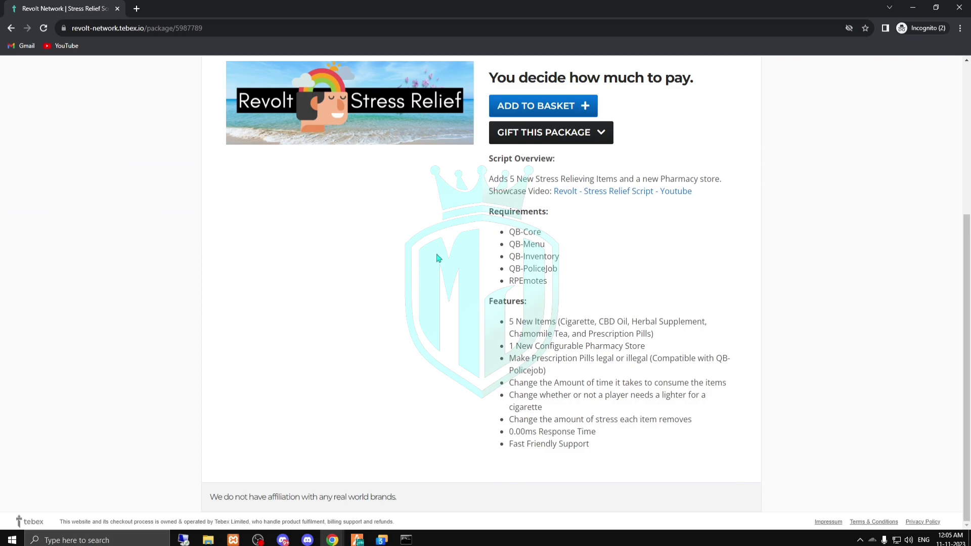
scroll(788, 244, "up", 5)
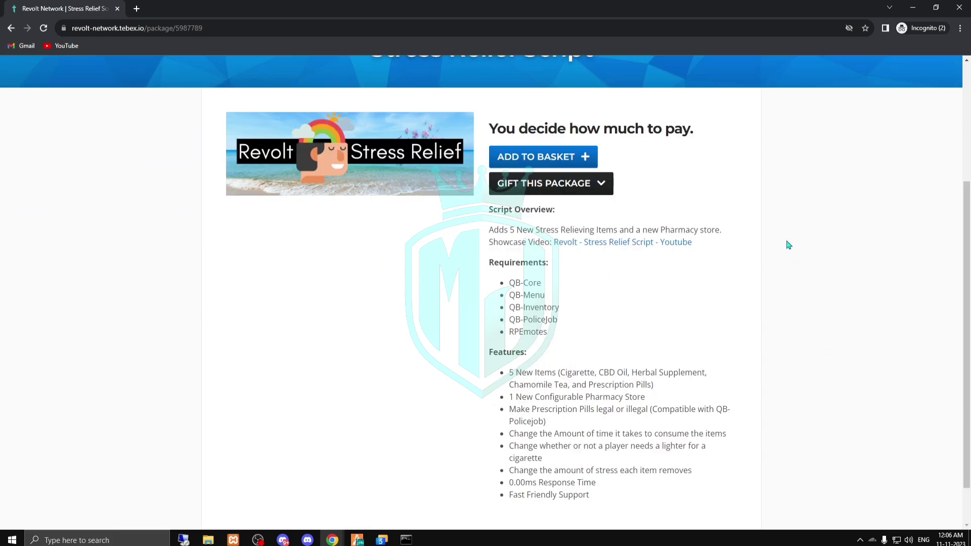
scroll(211, 207, "down", 5)
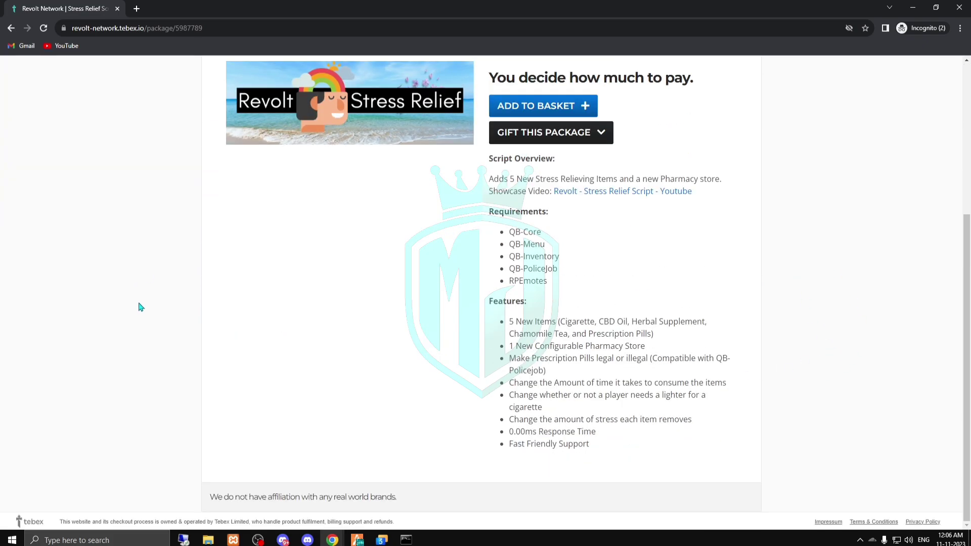
scroll(138, 306, "up", 5)
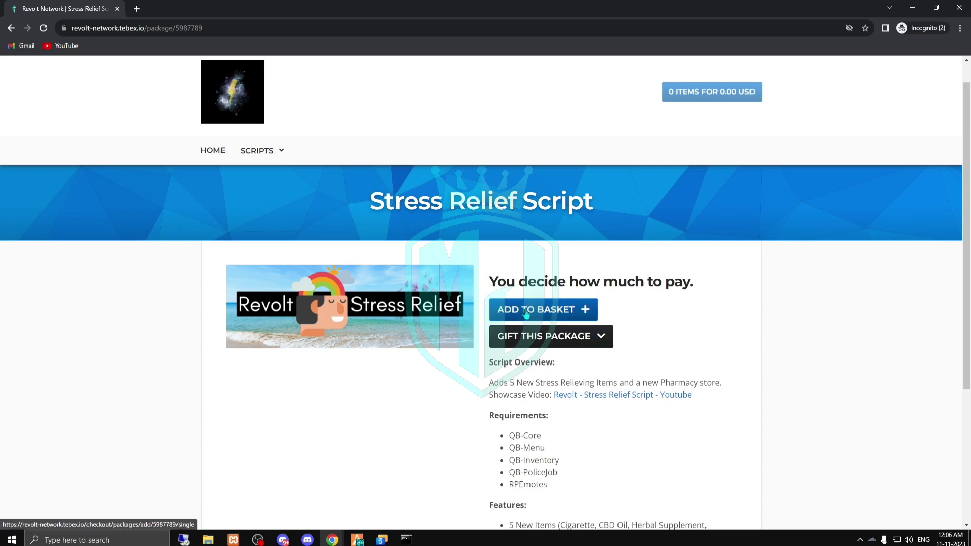
left_click(507, 312)
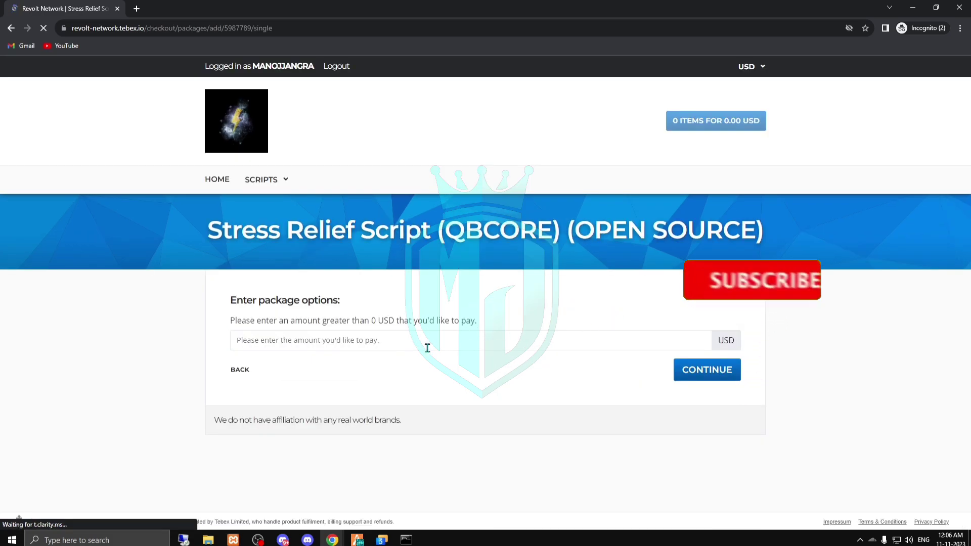
left_click(427, 348)
left_click(324, 366)
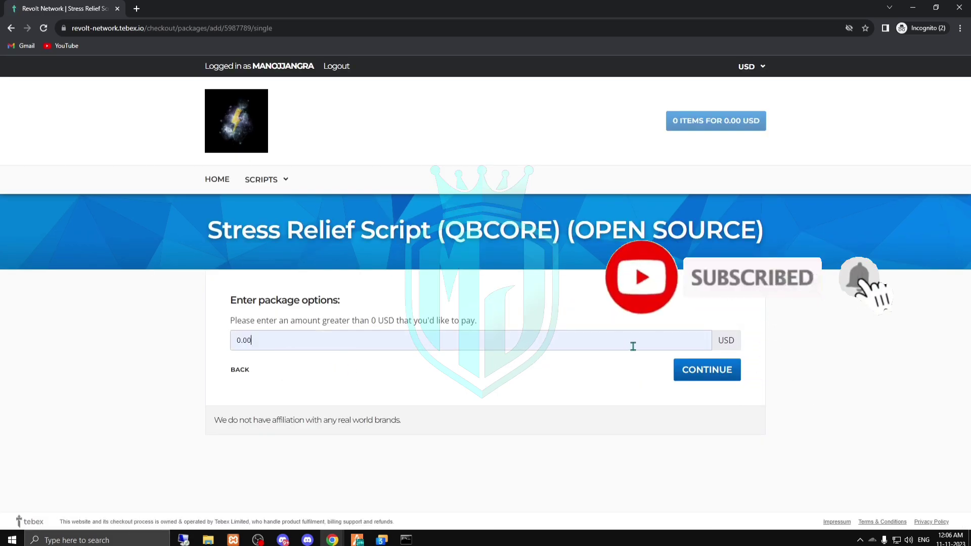
left_click(706, 376)
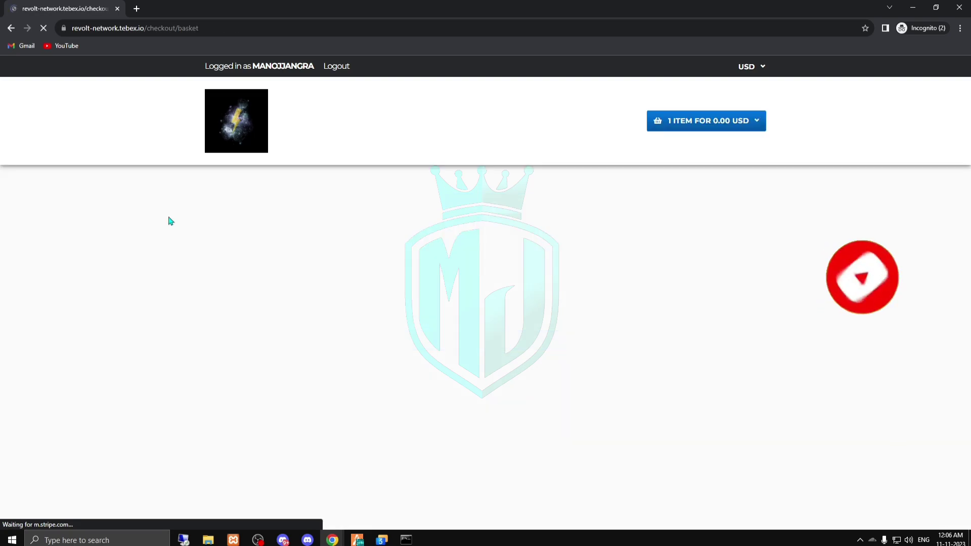
- Proceed from the basket to the Tebex checkout and look over the customer details form
scroll(295, 310, "down", 2)
left_click(506, 410)
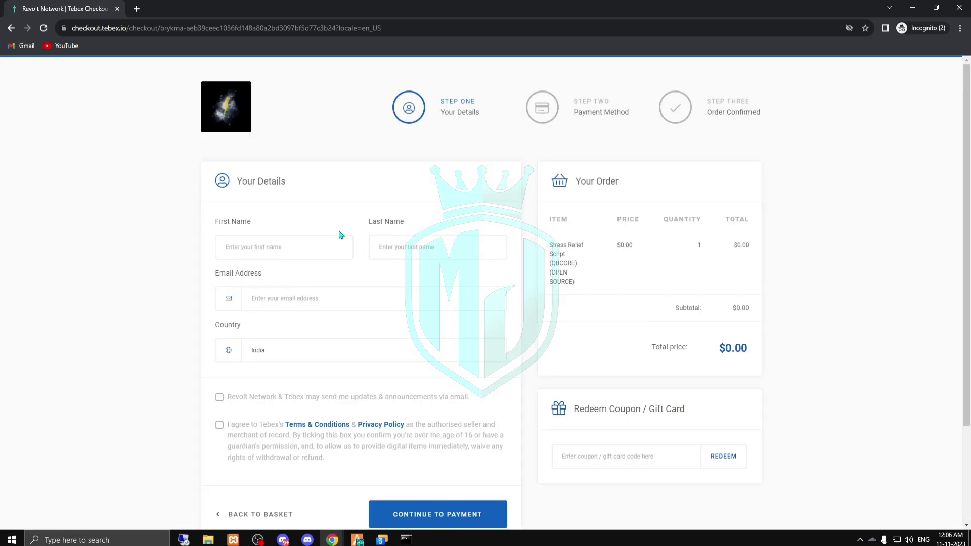
scroll(509, 273, "down", 3)
scroll(509, 273, "up", 3)
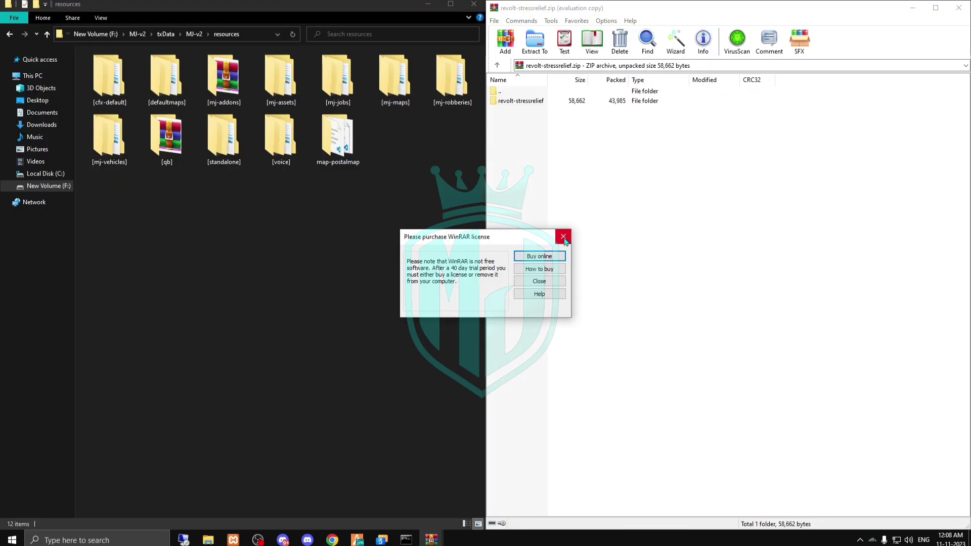
- Check the contents of revolt-stressrelief.zip and extract its revolt-stressrelief folder into the server's resources folder
key("Escape")
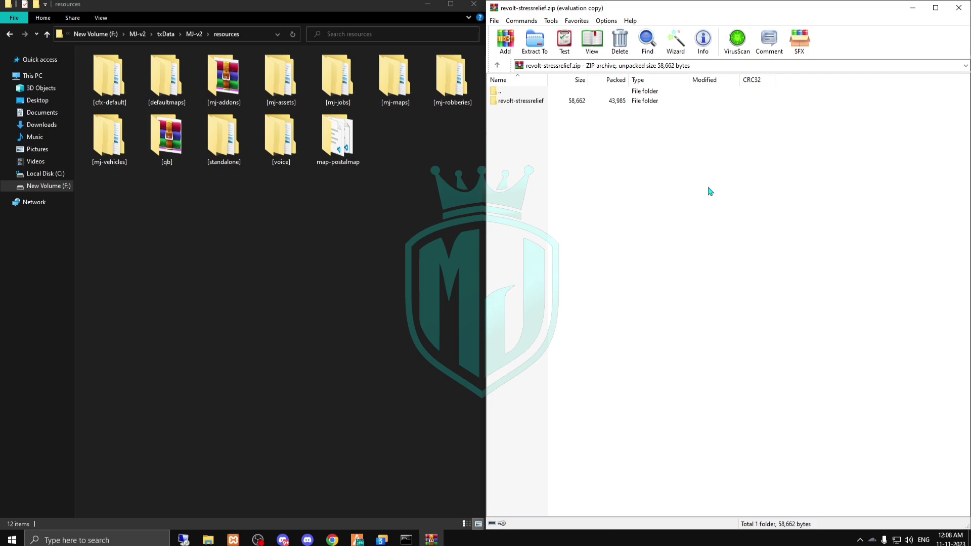
double_click(521, 101)
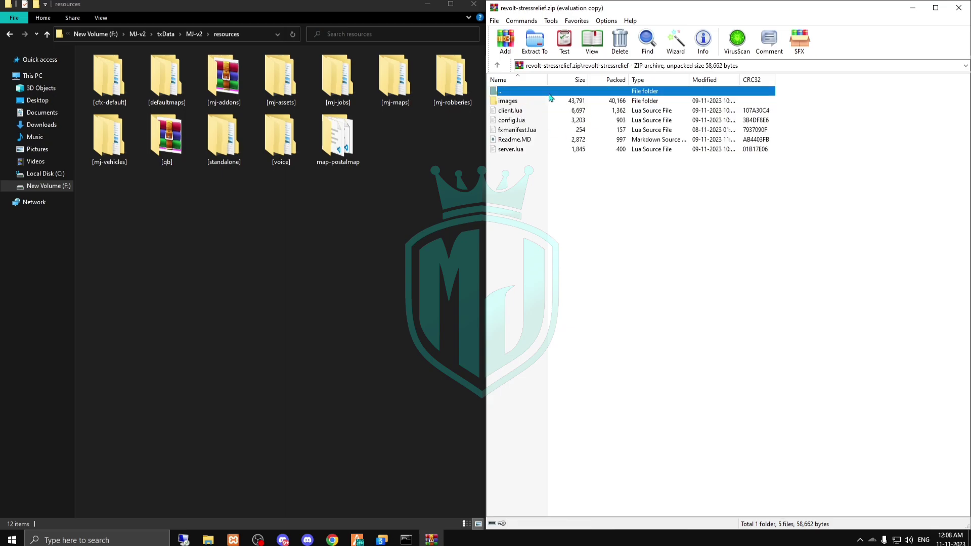
double_click(549, 95)
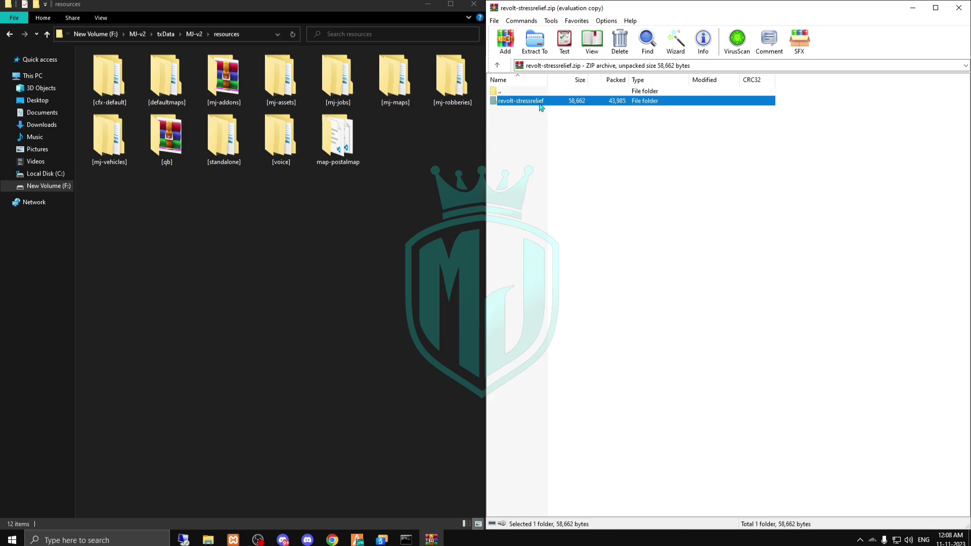
left_click_drag(356, 191, 356, 192)
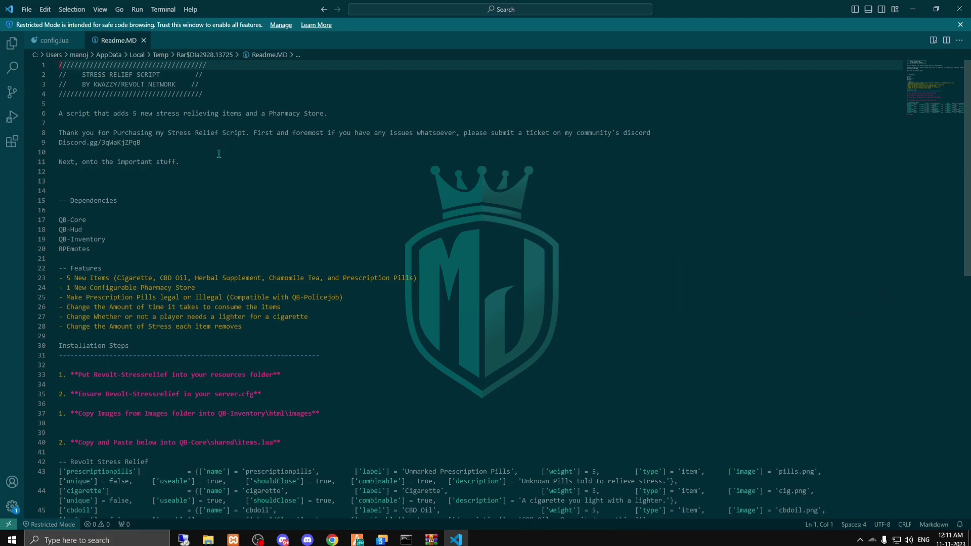
- Copy the Revolt Stress Relief item entries from Readme.MD and open items.lua from the qb-core\shared folder
scroll(219, 153, "down", 10)
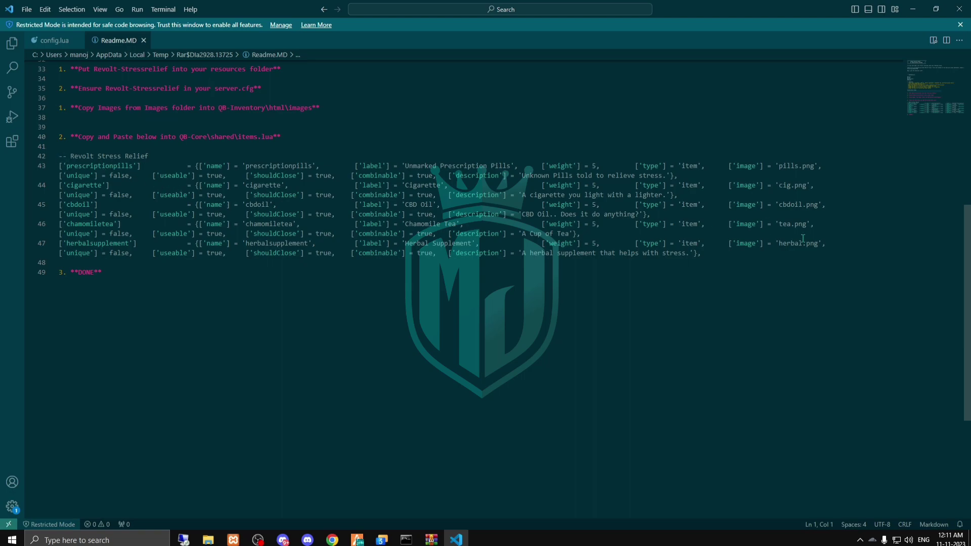
left_click_drag(733, 252, 119, 147)
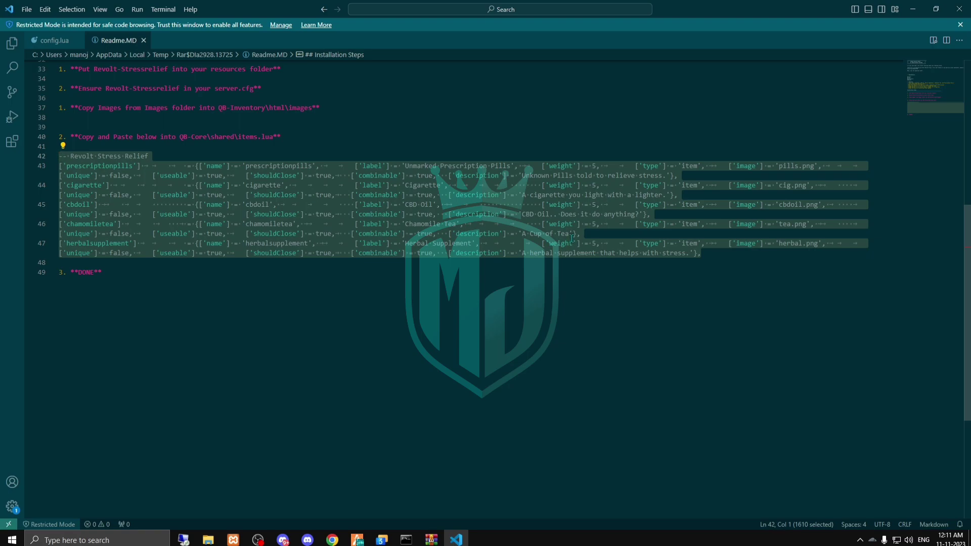
left_click(208, 540)
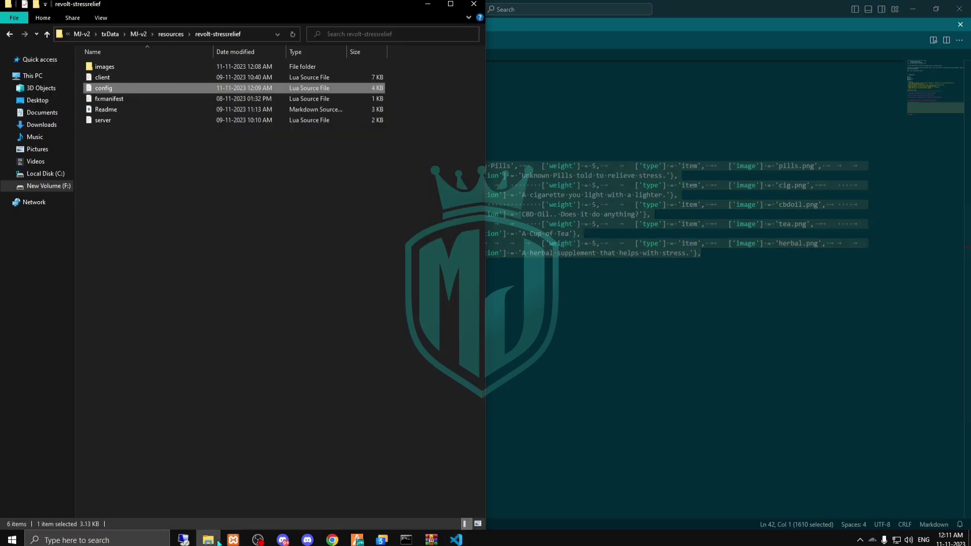
left_click(170, 36)
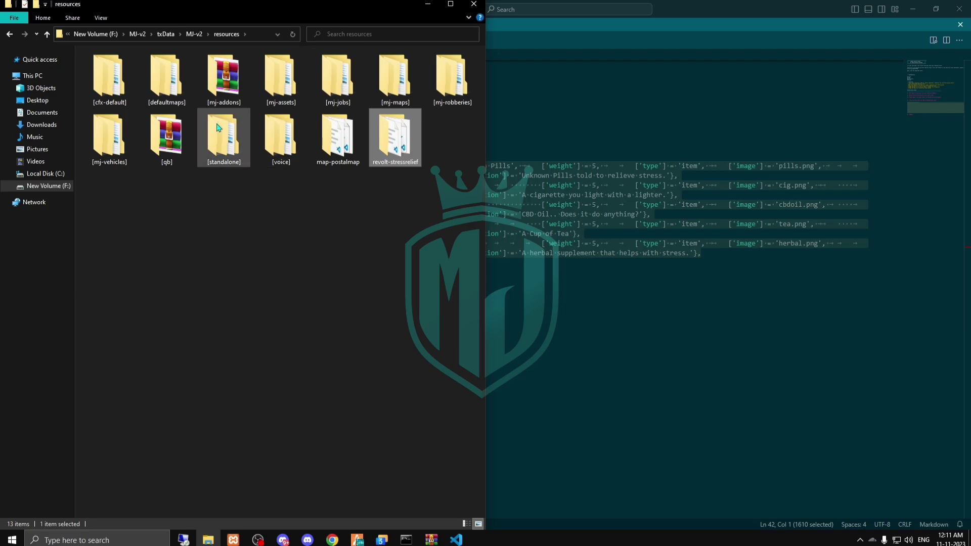
double_click(167, 144)
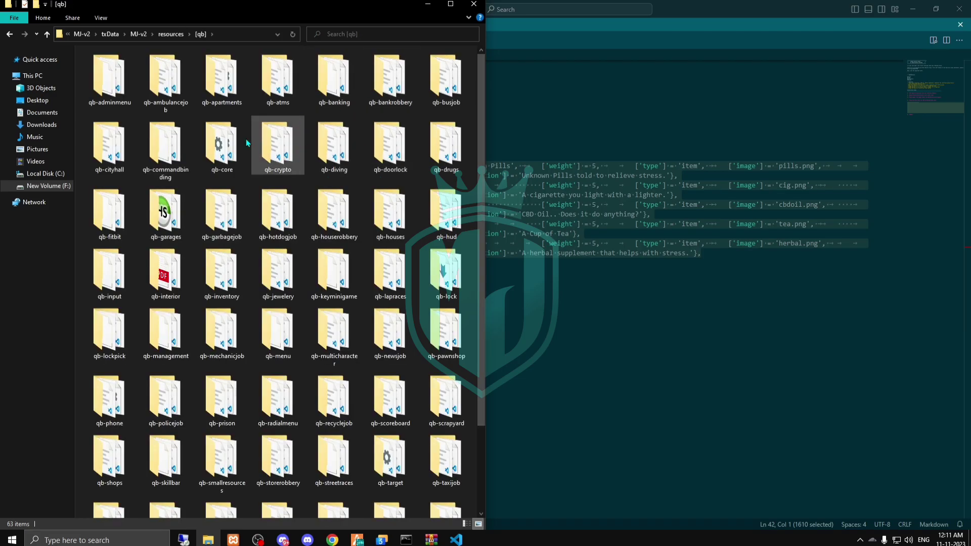
double_click(220, 144)
double_click(165, 130)
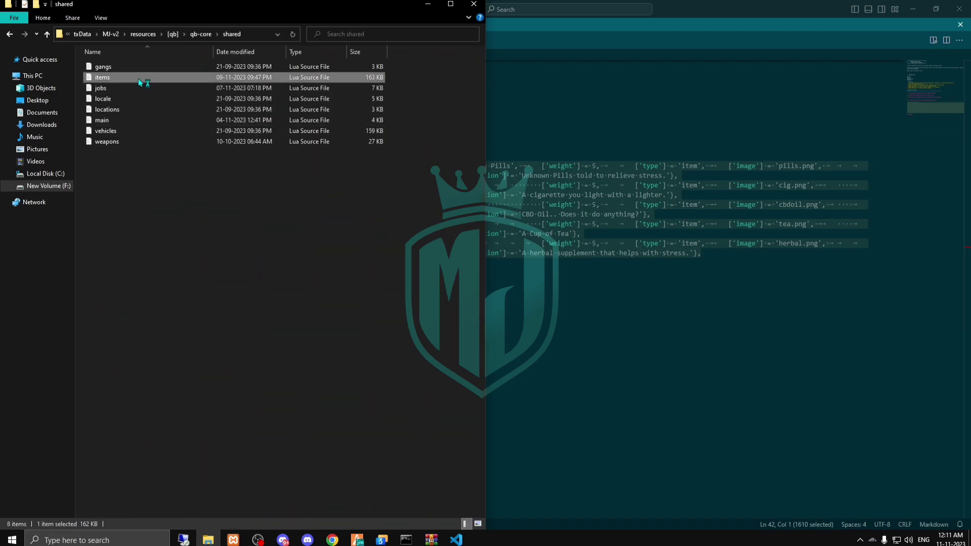
double_click(138, 78)
- Paste the copied stress relief item entries below the "MJv2 Addons" comment in items.lua and save the file
left_click(211, 94)
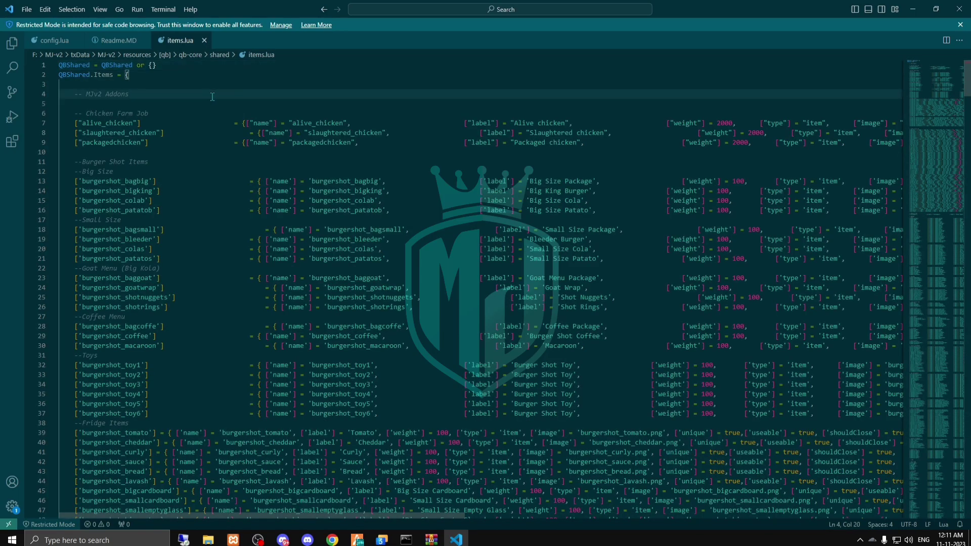
key("Down")
key("Down")
key("Down")
key("Down")
key("Down")
key("Down")
key("Down")
key("End")
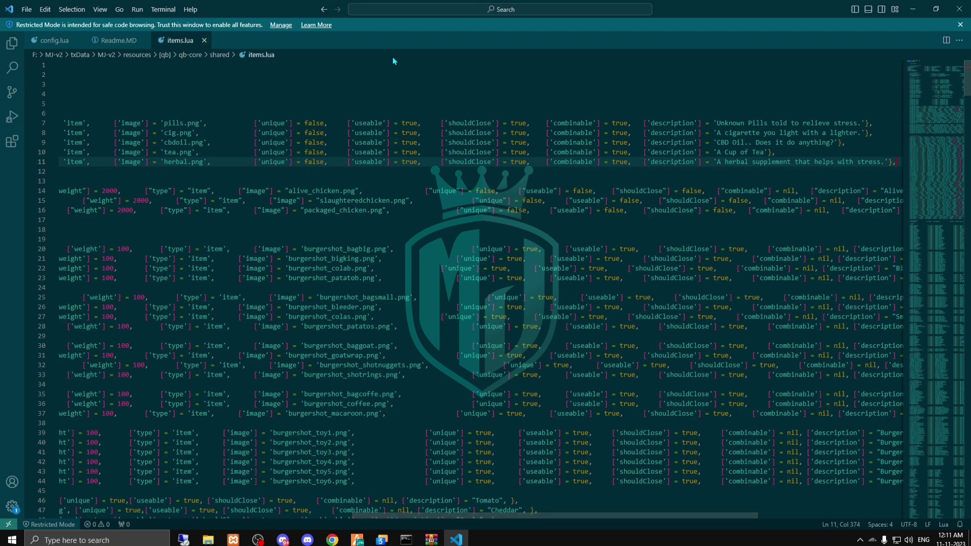
- Copy the cbdoil, cig, herbal, pills and tea PNG files from the archive's images folder into qb-inventory\html\images
left_click(131, 41)
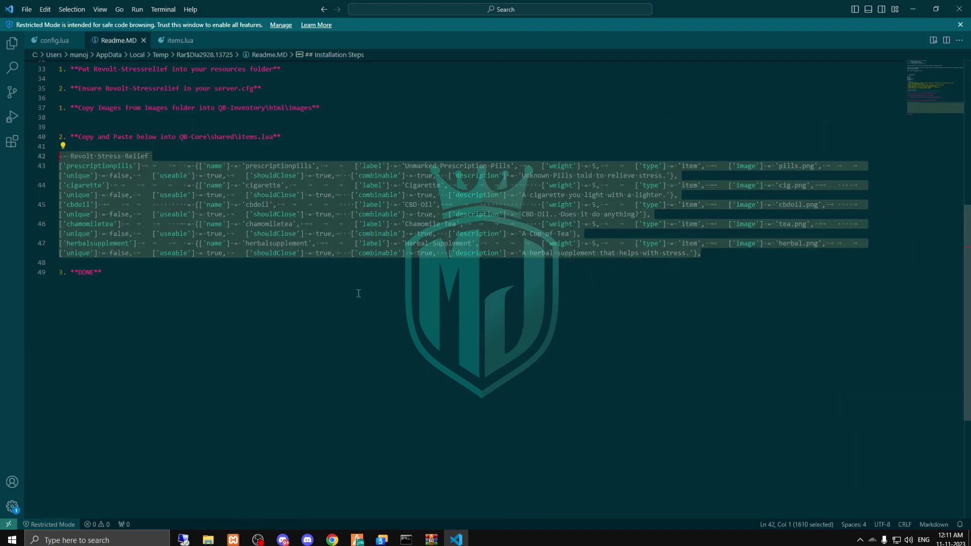
left_click(348, 269)
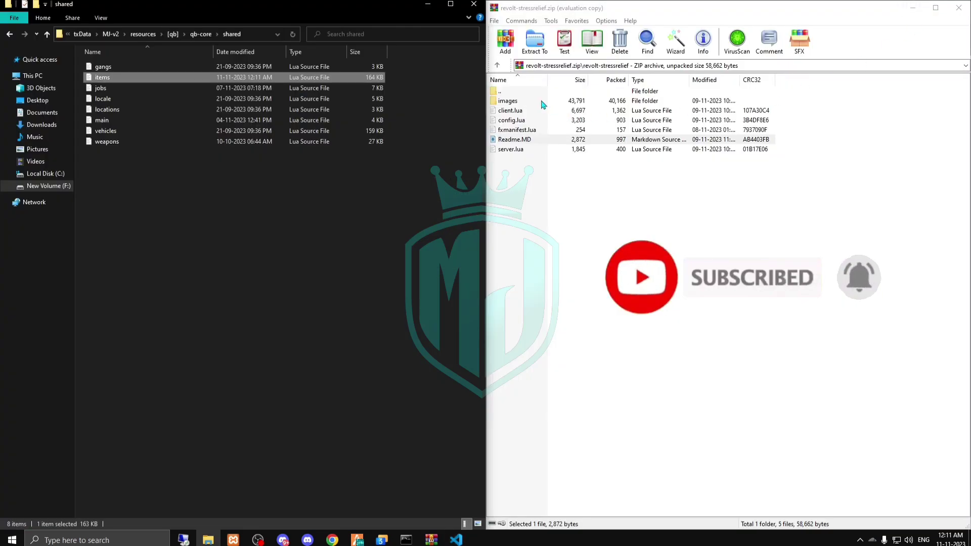
double_click(540, 102)
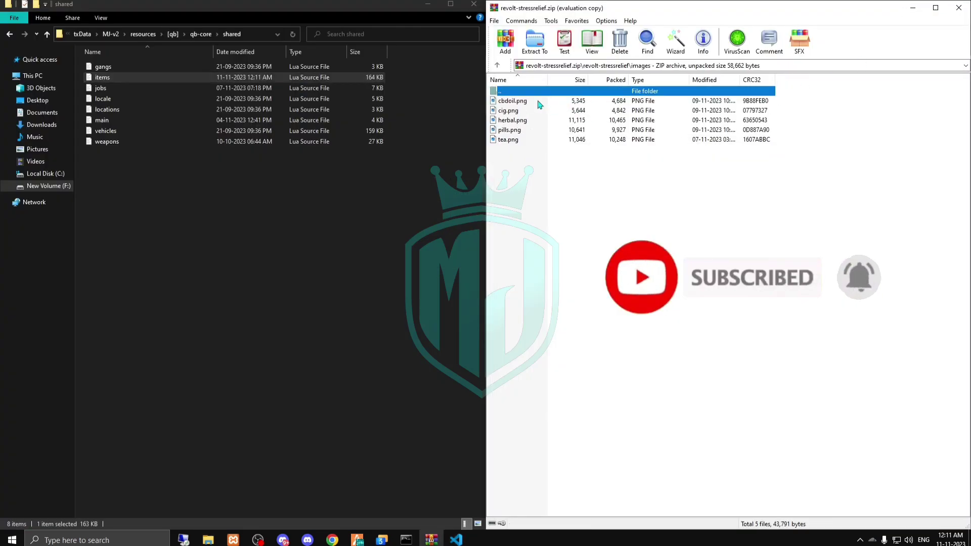
left_click(173, 34)
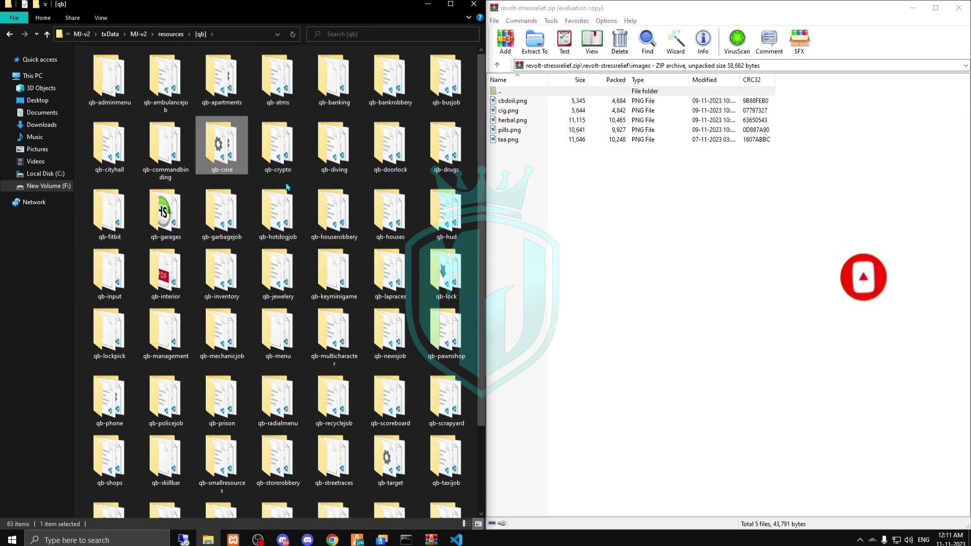
double_click(221, 261)
double_click(162, 77)
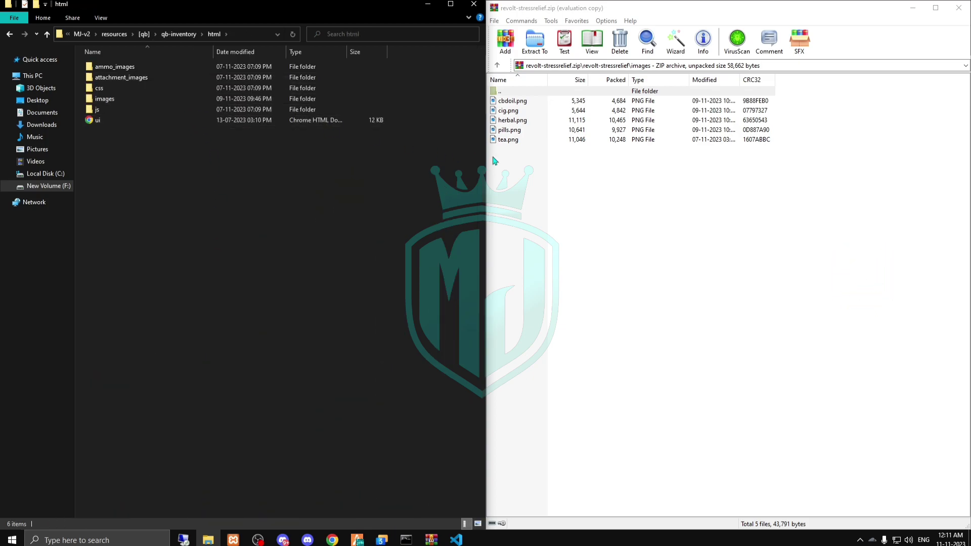
left_click_drag(539, 168, 114, 101)
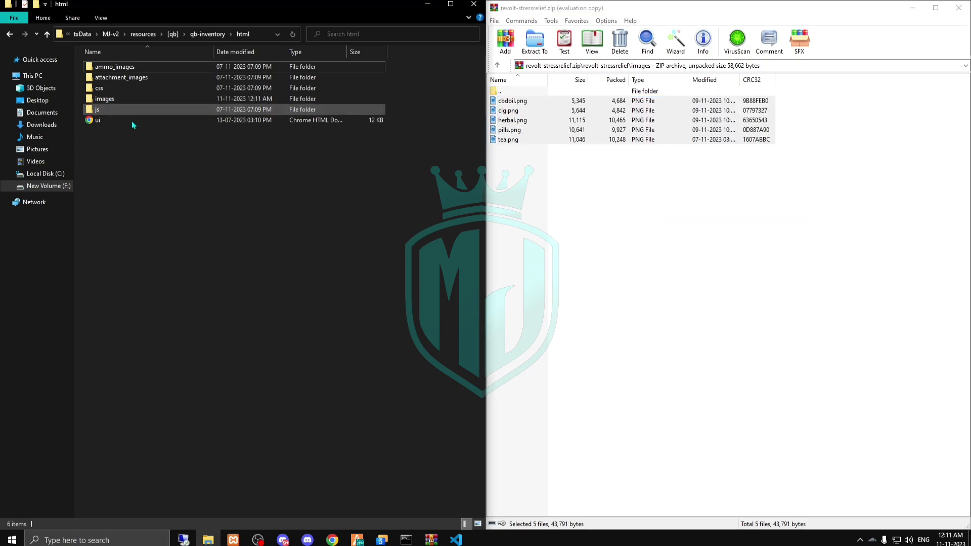
- Switch to FiveM and restart the server from txAdmin, confirming the restart
left_click(358, 539)
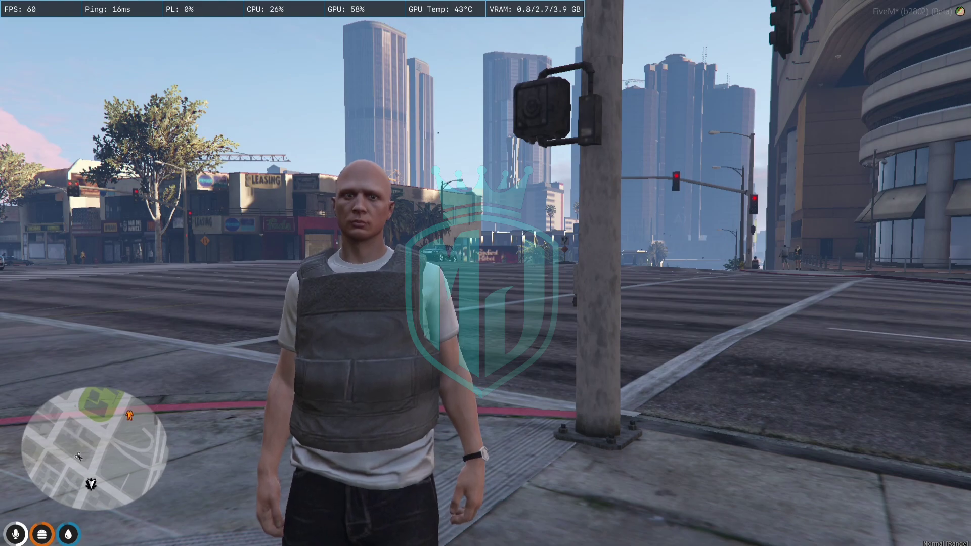
key("F1")
key("Right")
key("Right")
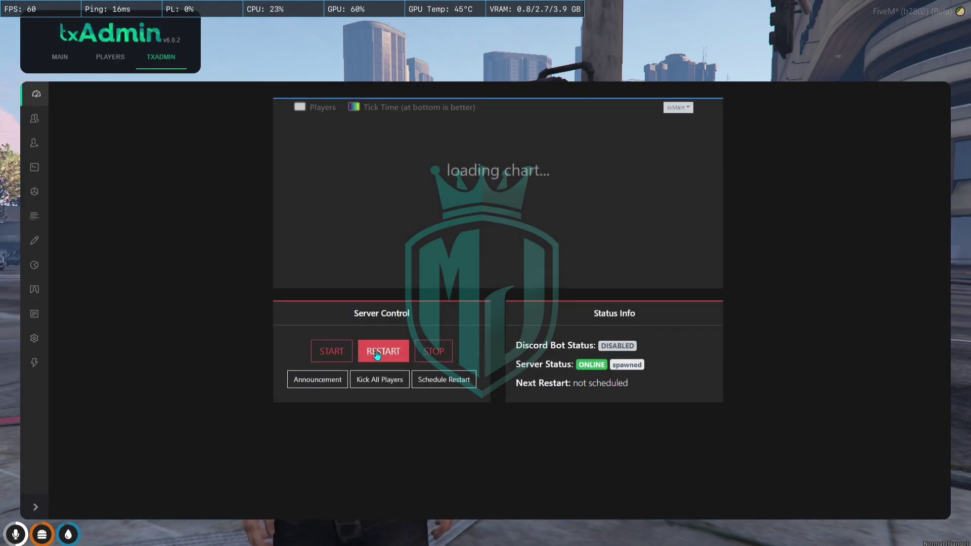
left_click(378, 354)
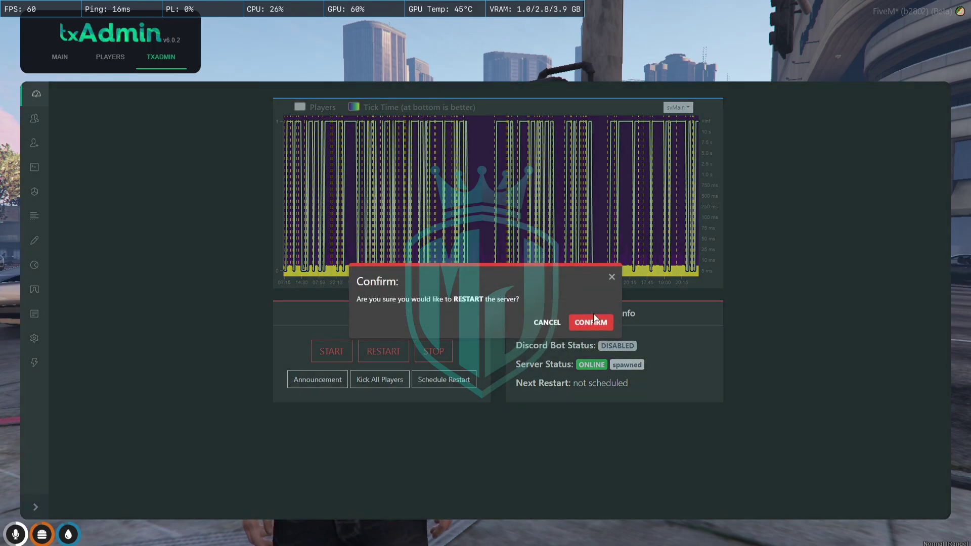
left_click(591, 325)
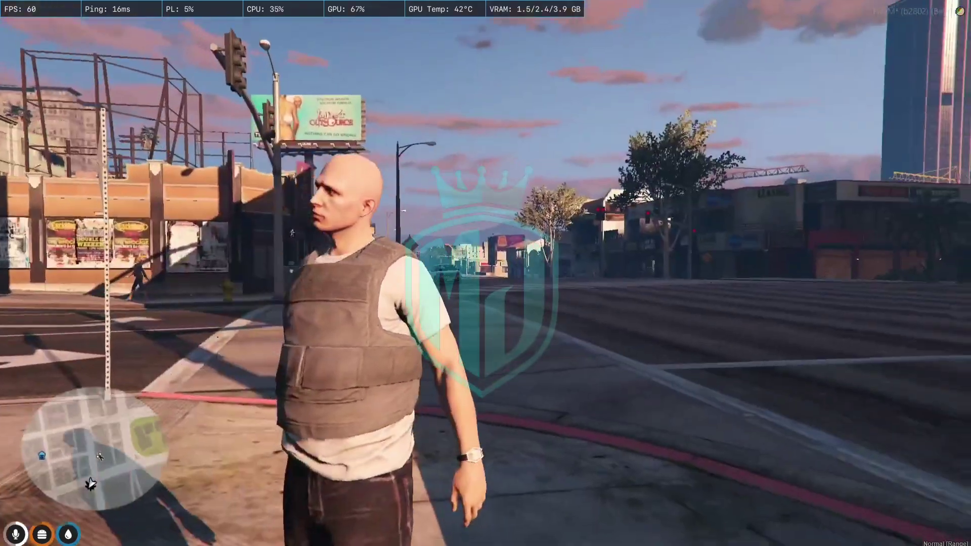
- Walk the character to the pharmacy ped and check its blip on the map
key("w")
key("w")
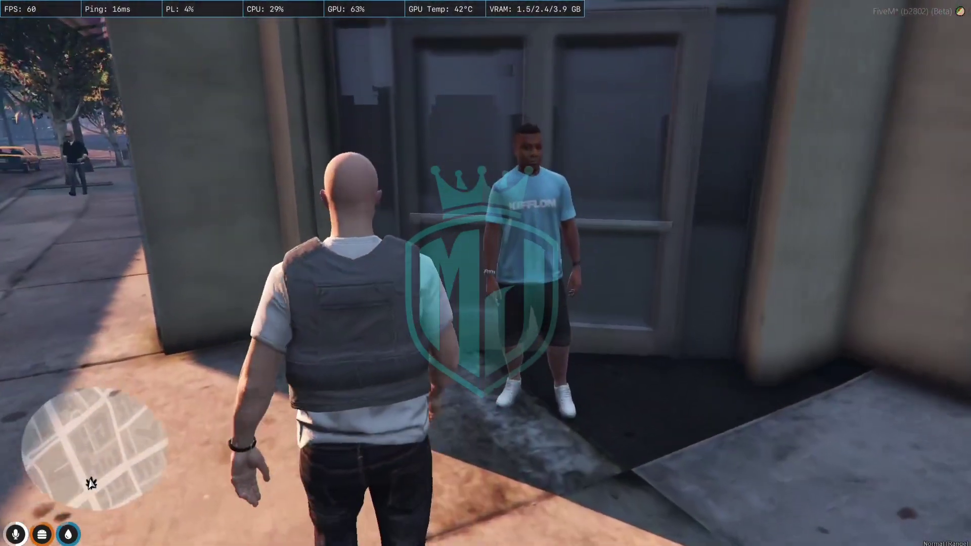
key("Escape")
scroll(566, 331, "up", 5)
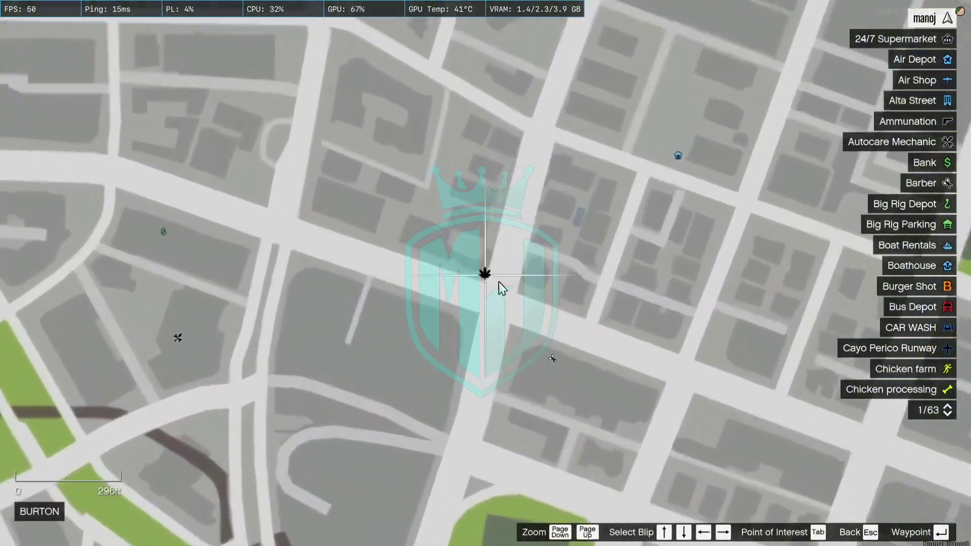
key("Escape")
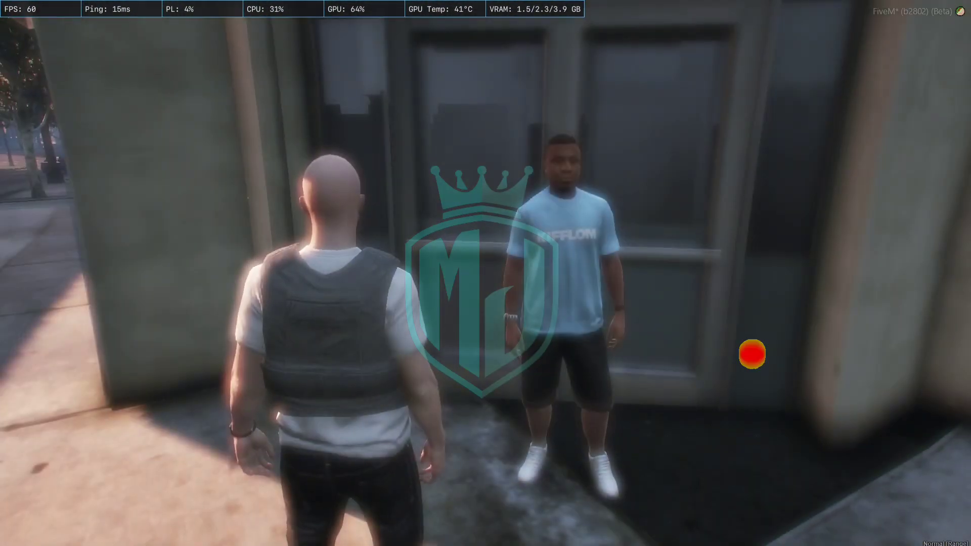
- Approach the ped in the light blue shirt, target him and open his Pharmacy shop
key("w")
key("alt")
right_click(485, 276)
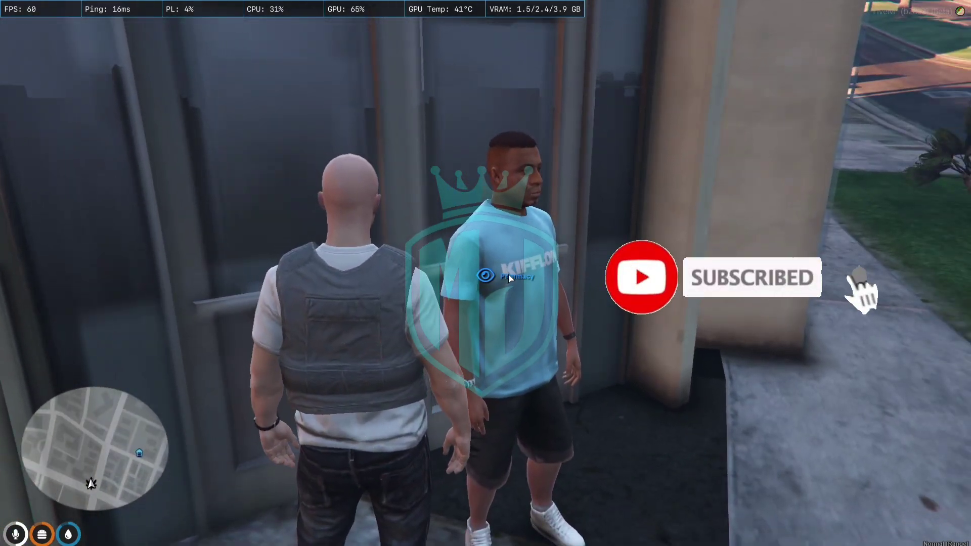
left_click(515, 276)
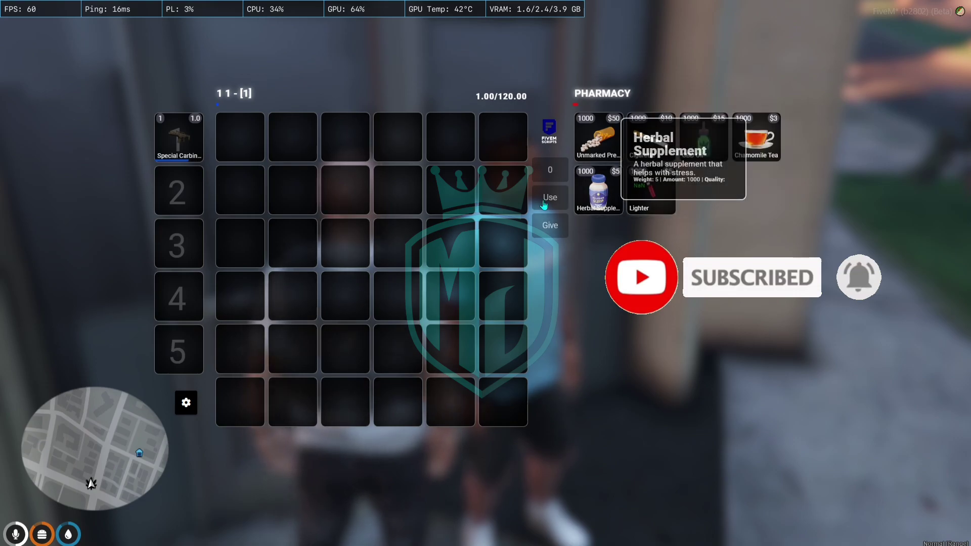
- Buy 1 each of Unmarked Prescription Pills, Cigarette, CBD Oil, Chamomile Tea, Herbal Supplement and Lighter from the pharmacy
left_click(549, 169)
type("1")
left_click_drag(605, 145, 240, 138)
left_click_drag(652, 152, 237, 188)
left_click_drag(703, 139, 233, 237)
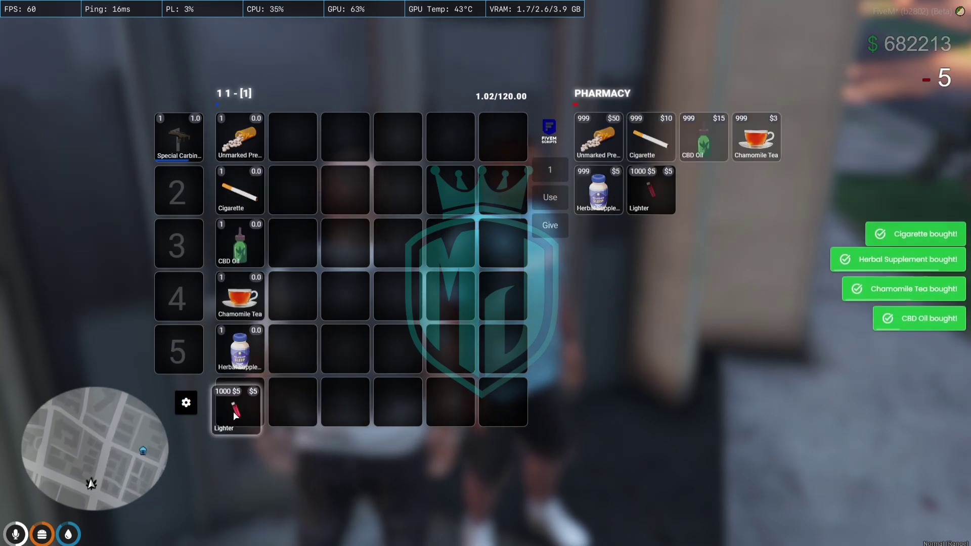
left_click_drag(233, 411, 238, 402)
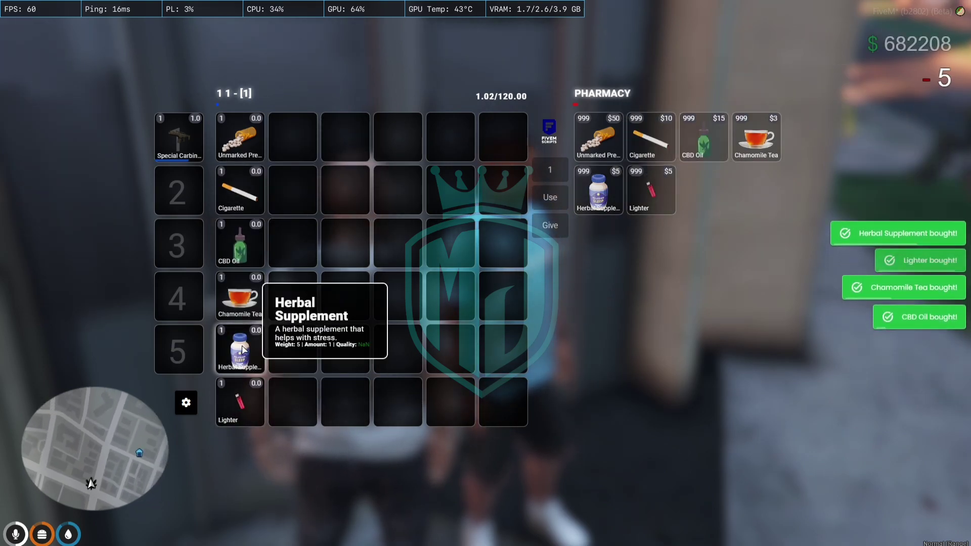
- Close the shop, switch to Visual Studio Code and review the stress relief, timing and shop settings in config.lua
key("Escape")
key("super")
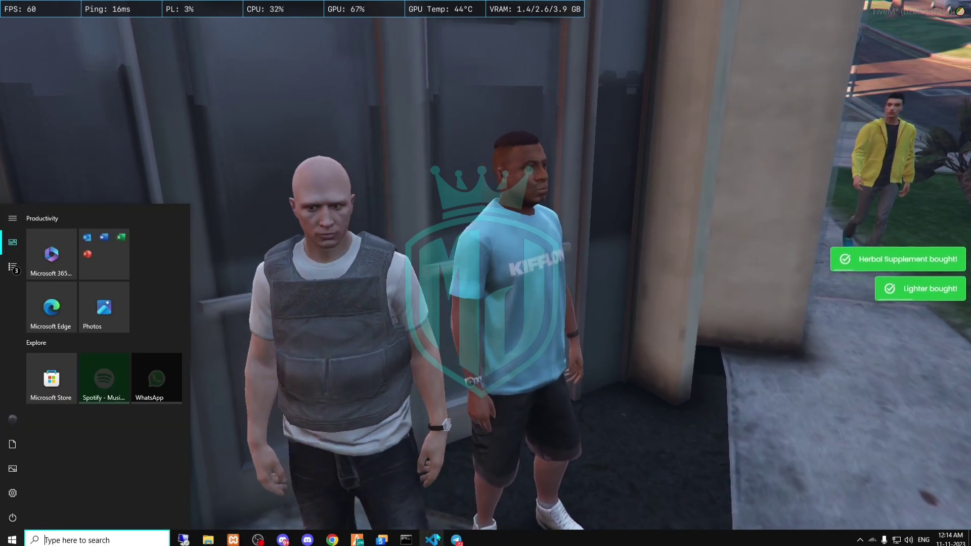
left_click(431, 539)
left_click(48, 41)
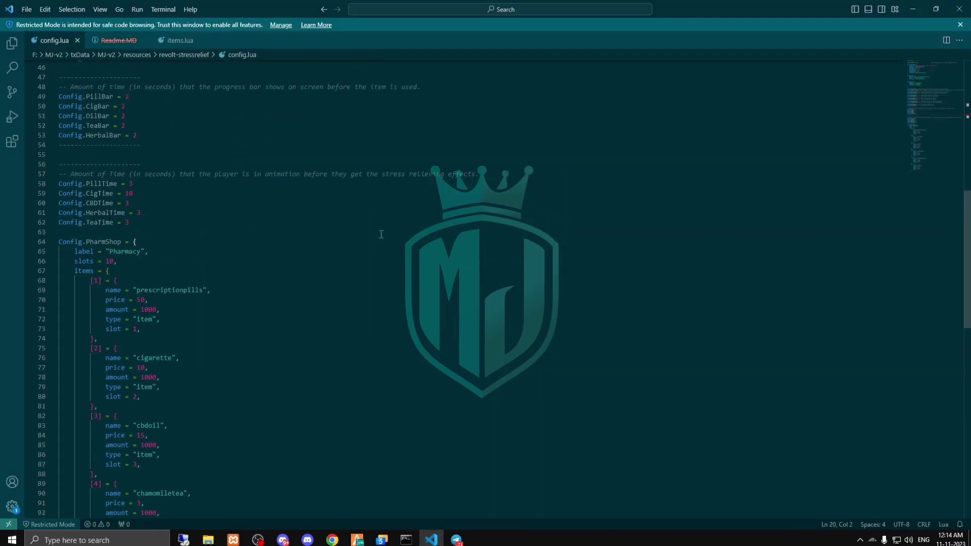
scroll(370, 234, "up", 10)
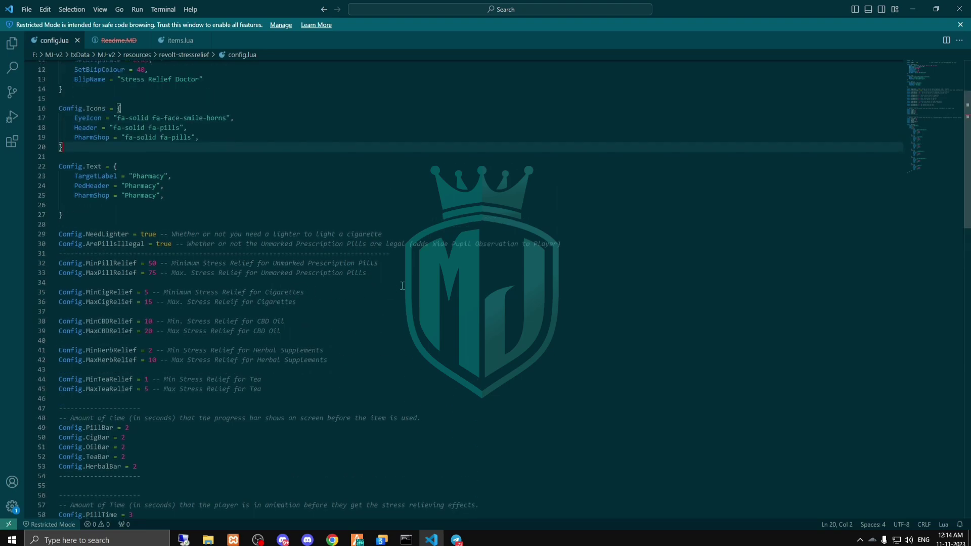
scroll(261, 239, "down", 3)
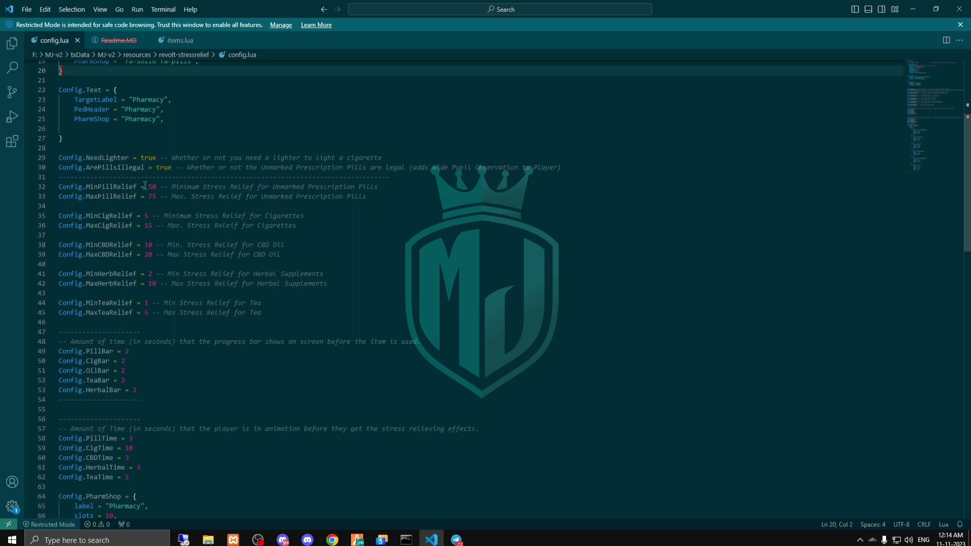
scroll(212, 211, "down", 20)
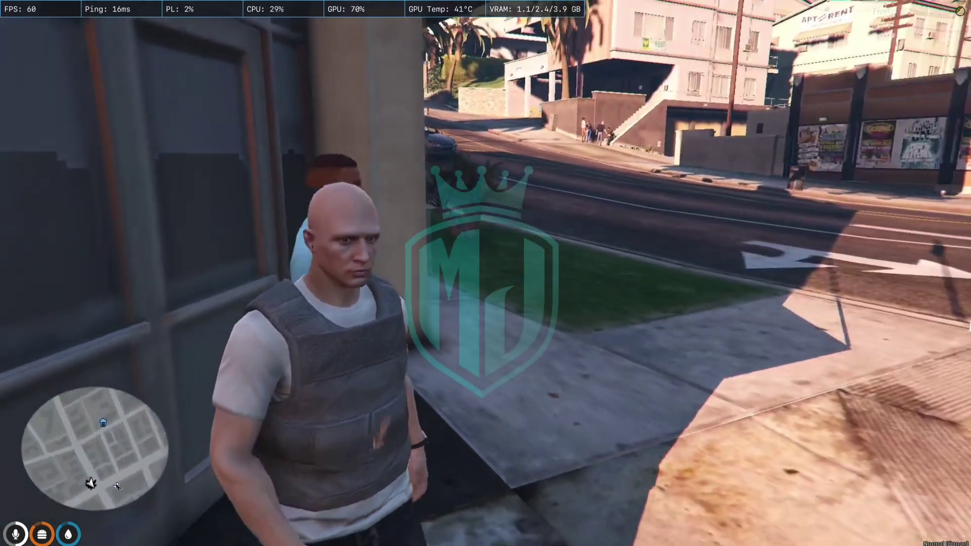
- Back in FiveM, use the Special Carbine at the street corner and set the in-game time with the command /time 10 10
key("w")
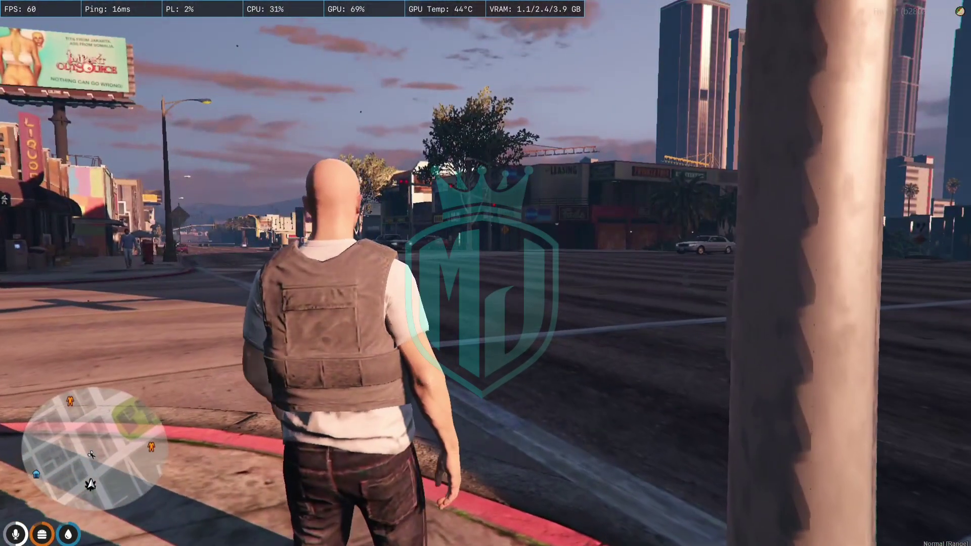
key("1")
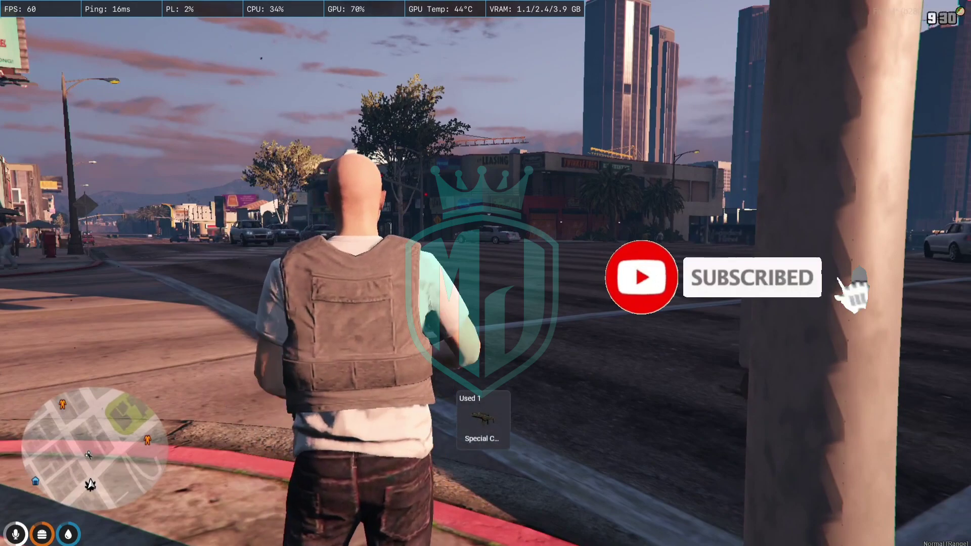
type("t/time 10 10")
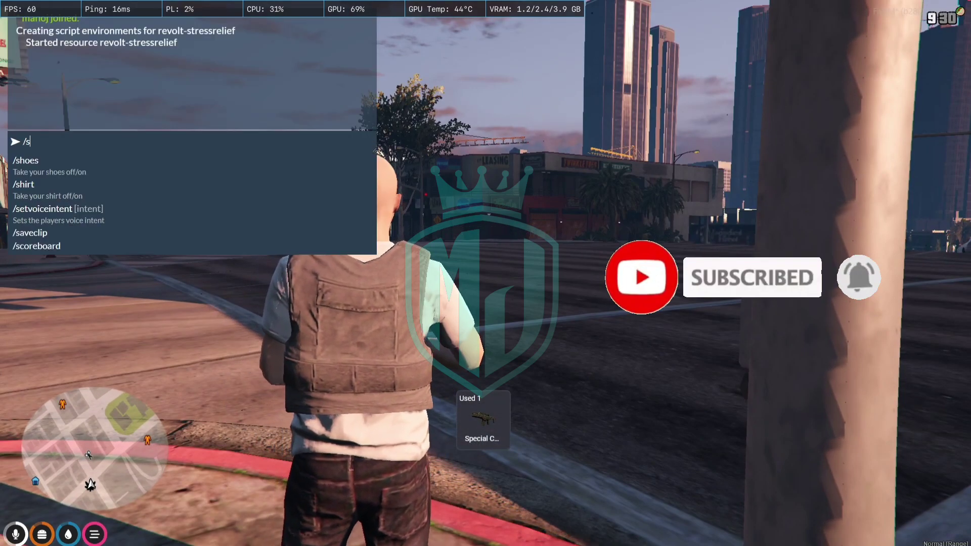
key("Return")
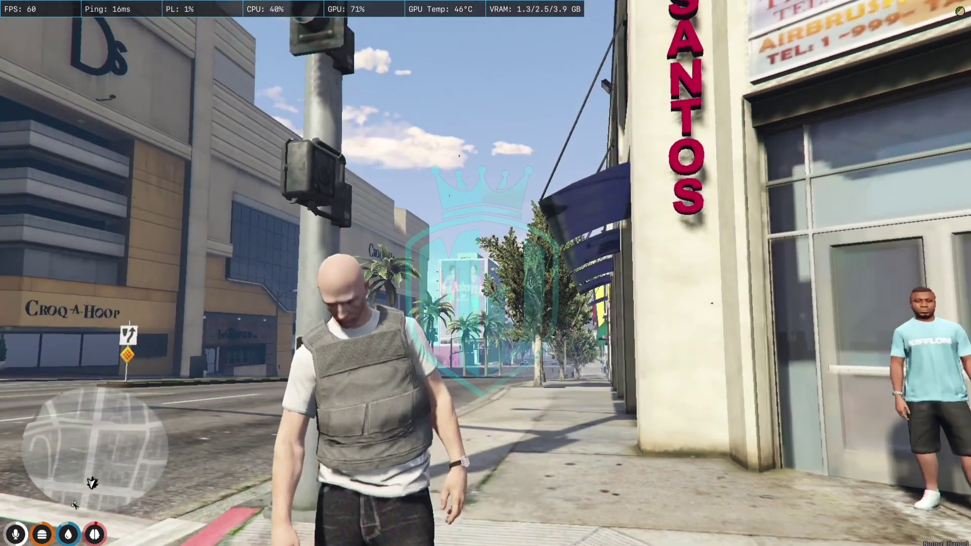
- Inspect the Unmarked Prescription Pills in the inventory and compare them with the MinPillRelief, MaxPillRelief and other relief settings in config.lua
key("Tab")
mouse_move(235, 148)
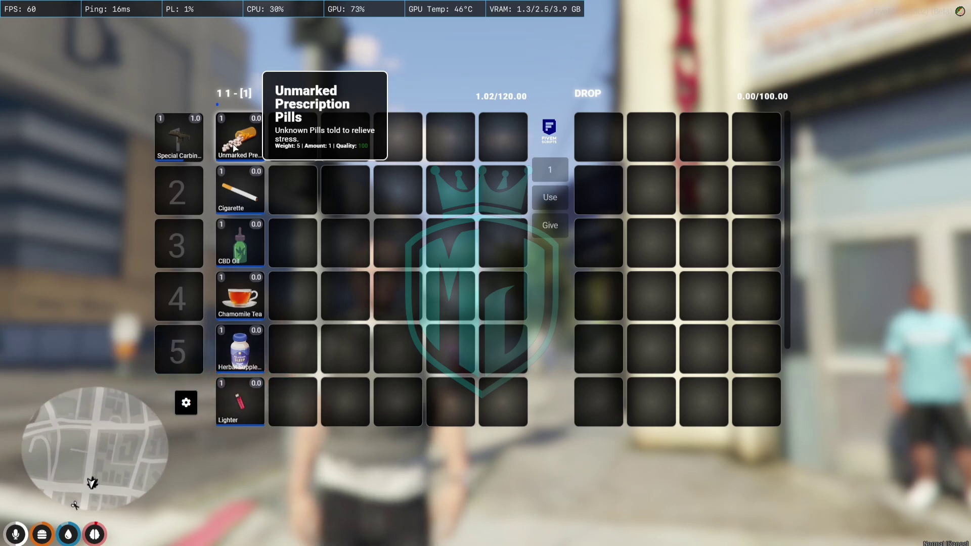
key("super")
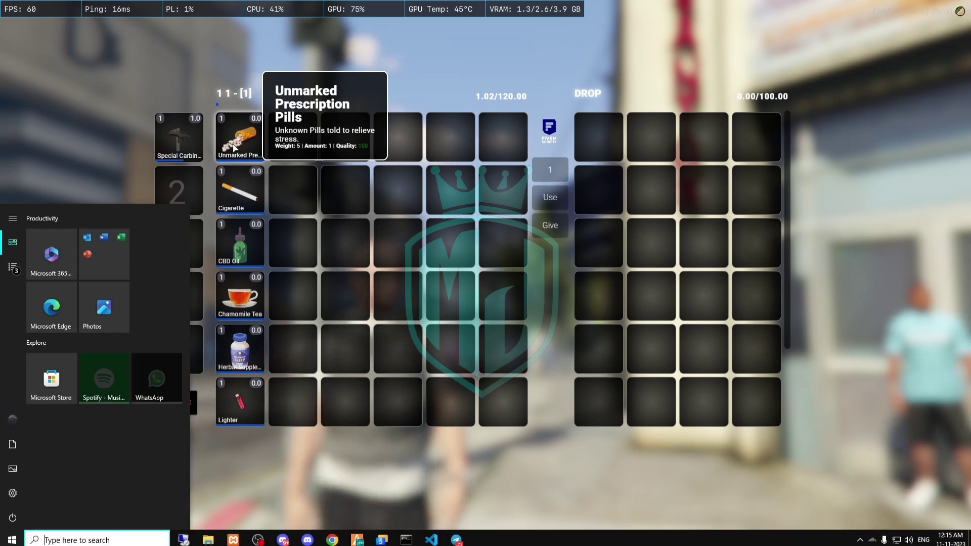
left_click(432, 540)
scroll(194, 265, "up", 15)
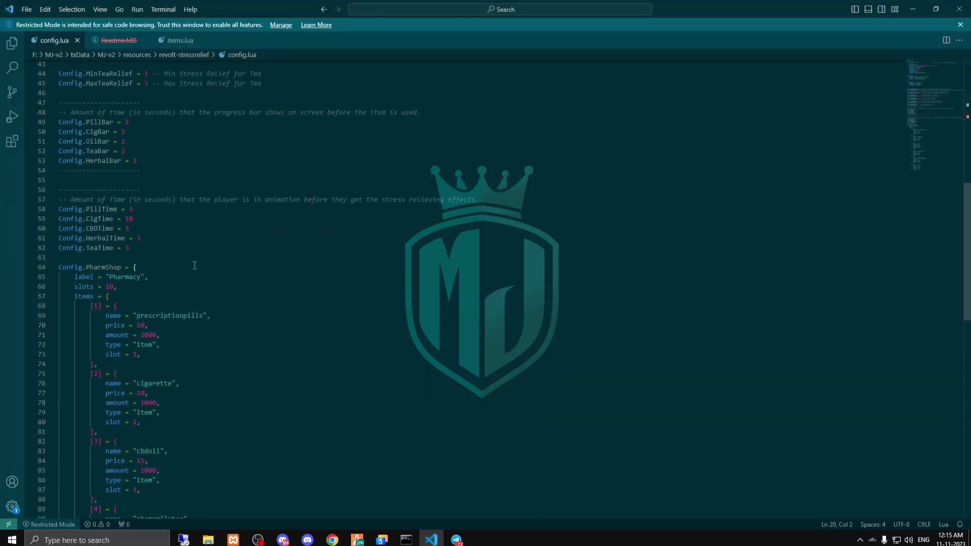
scroll(195, 265, "up", 12)
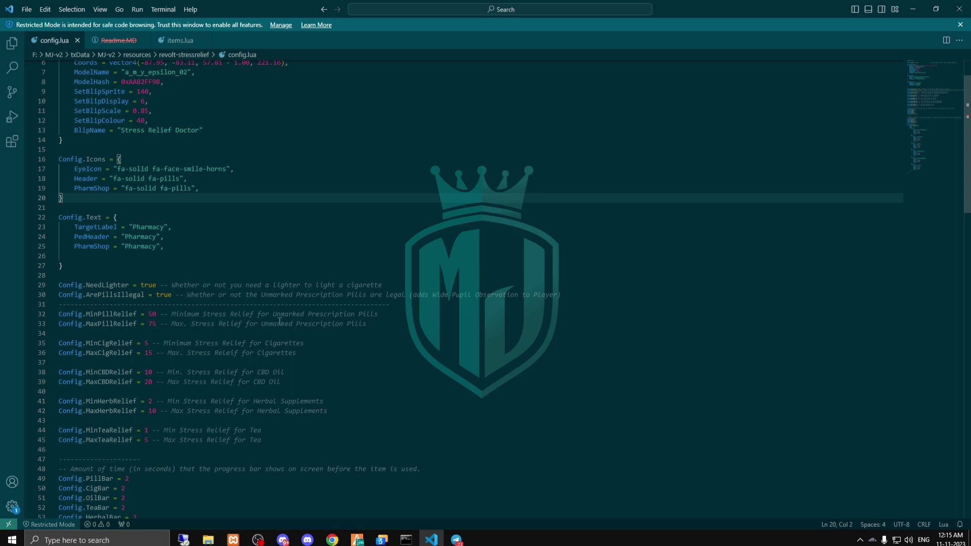
left_click_drag(273, 314, 334, 317)
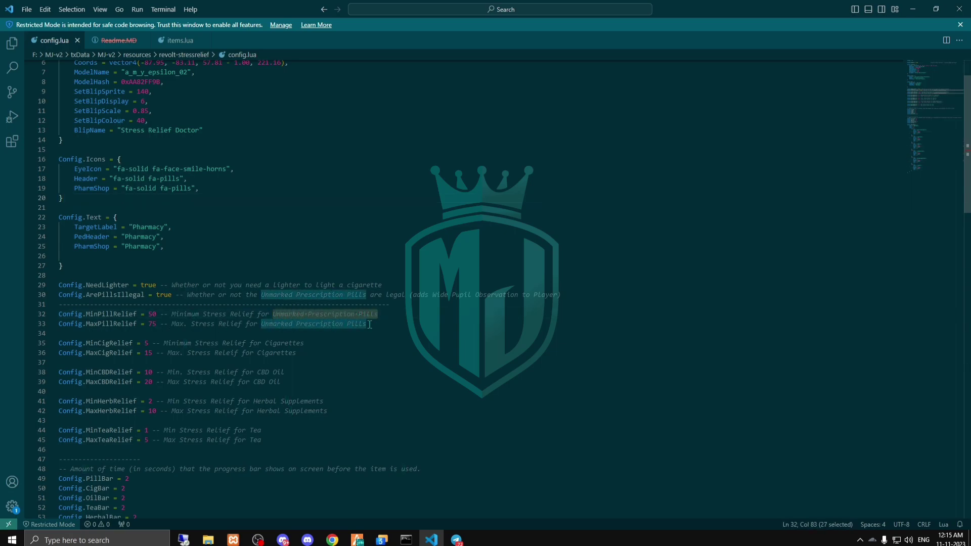
left_click(369, 325)
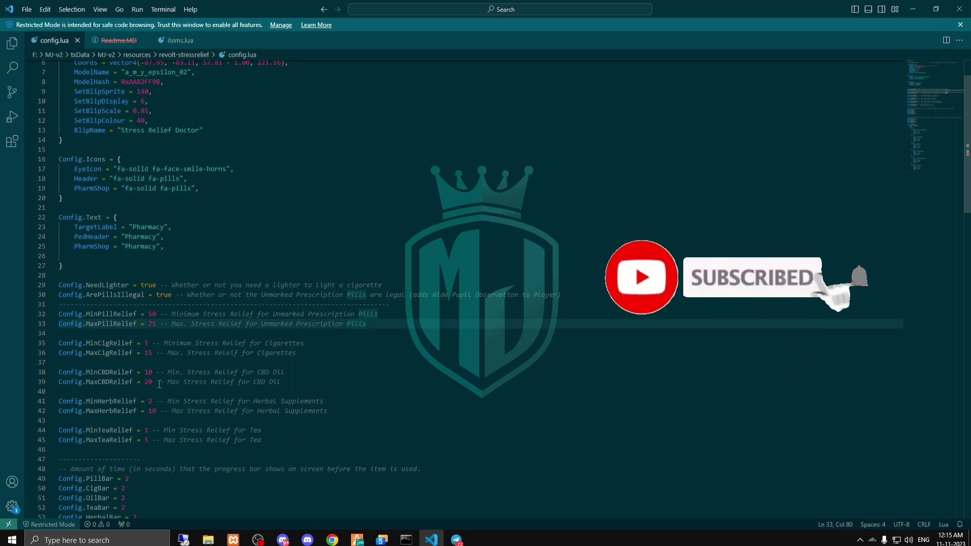
scroll(159, 385, "down", 7)
scroll(180, 344, "up", 8)
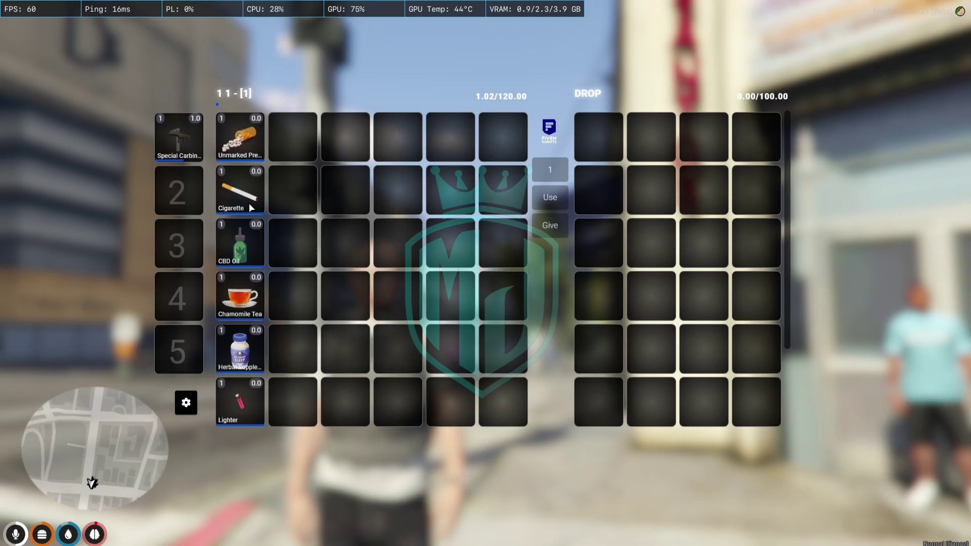
- Back in the game, consume the Unmarked Prescription Pills, walk the character around and check the remaining inventory items
double_click(238, 142)
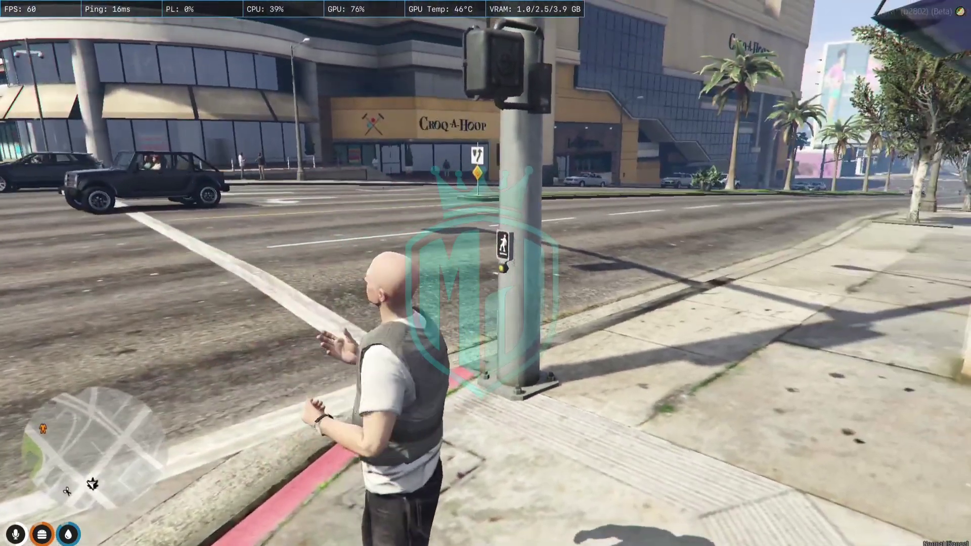
key("w")
key("w")
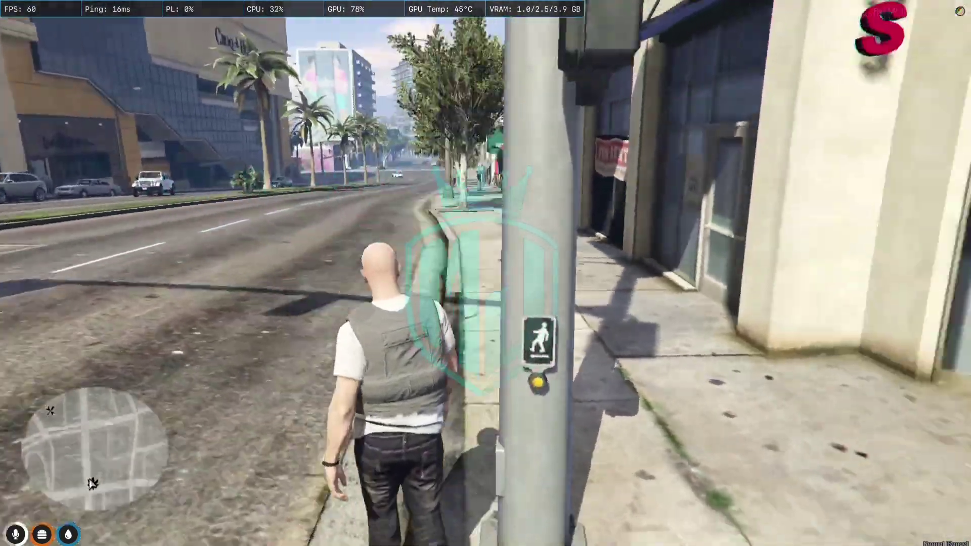
key("s")
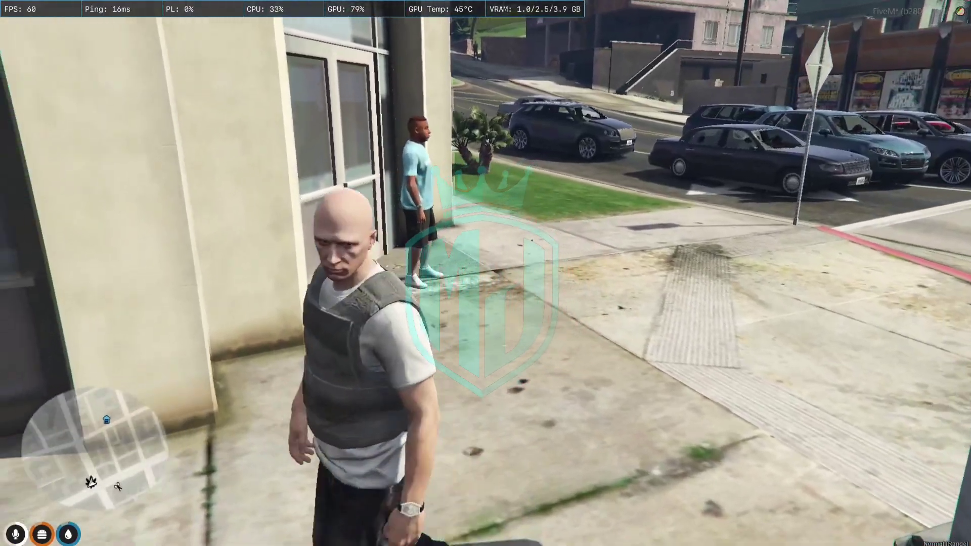
key("Tab")
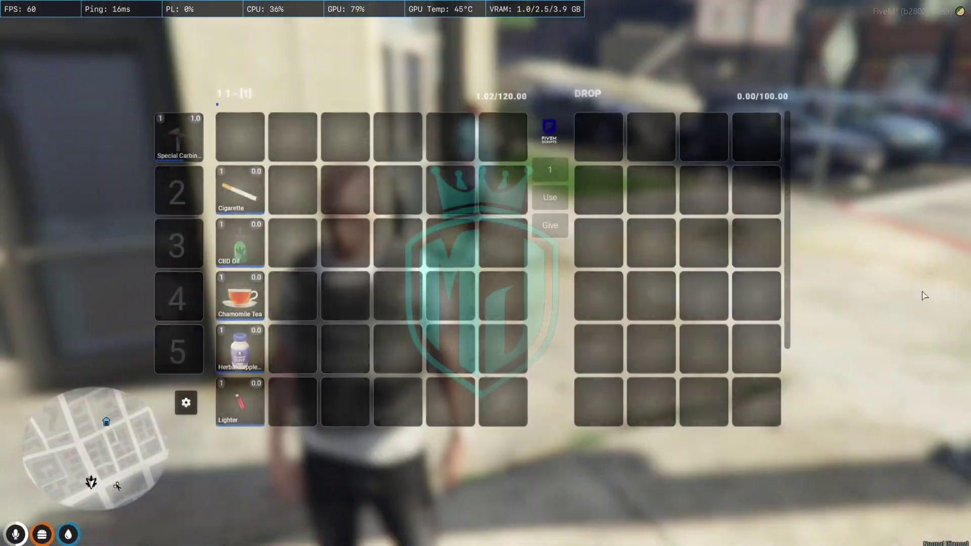
key("Escape")
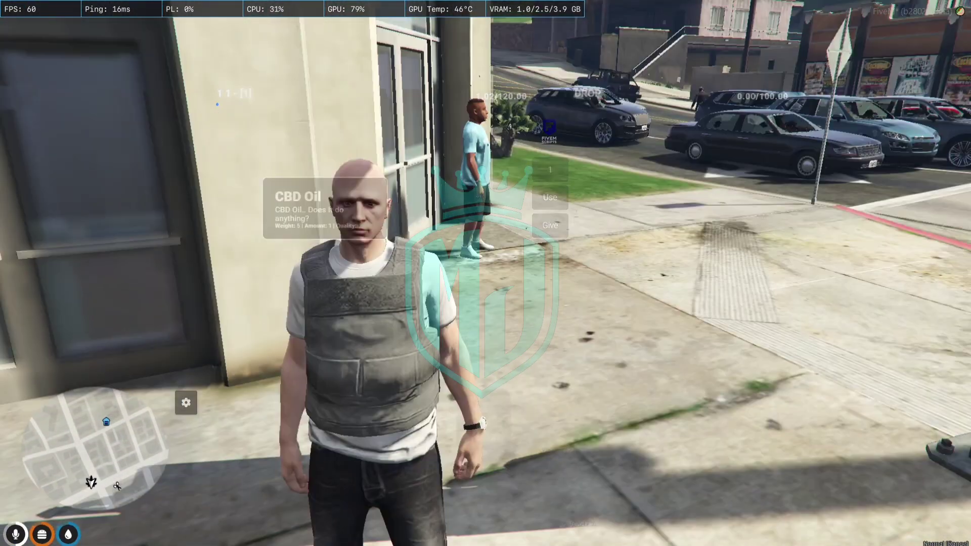